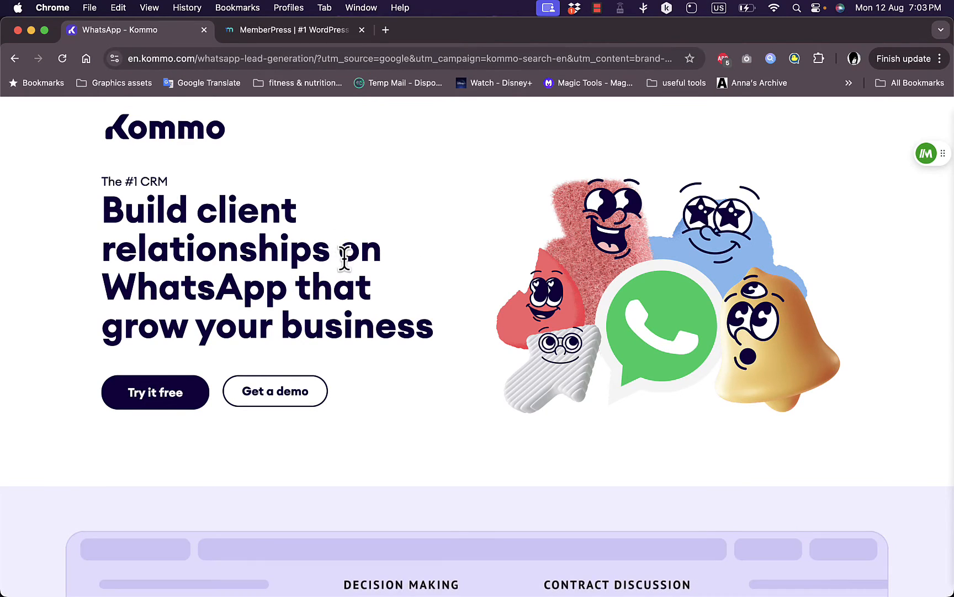
Scroll the WhatsApp landing page past the pipeline, chatbot, inbox and broadcast features to 'How can CRM help you?'
scroll(343, 257, down, 1)
scroll(345, 259, down, 10)
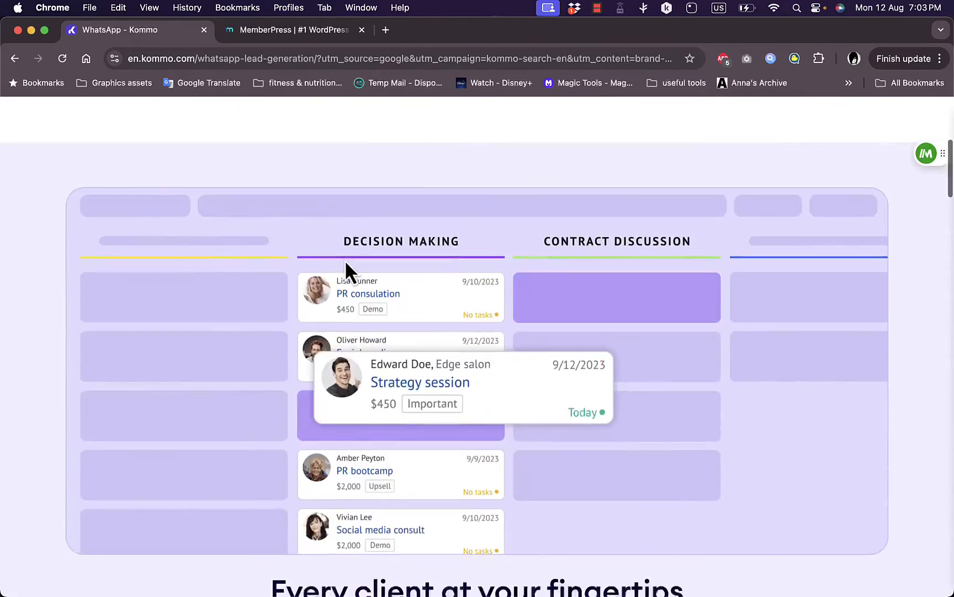
scroll(346, 264, down, 5)
scroll(346, 264, up, 10)
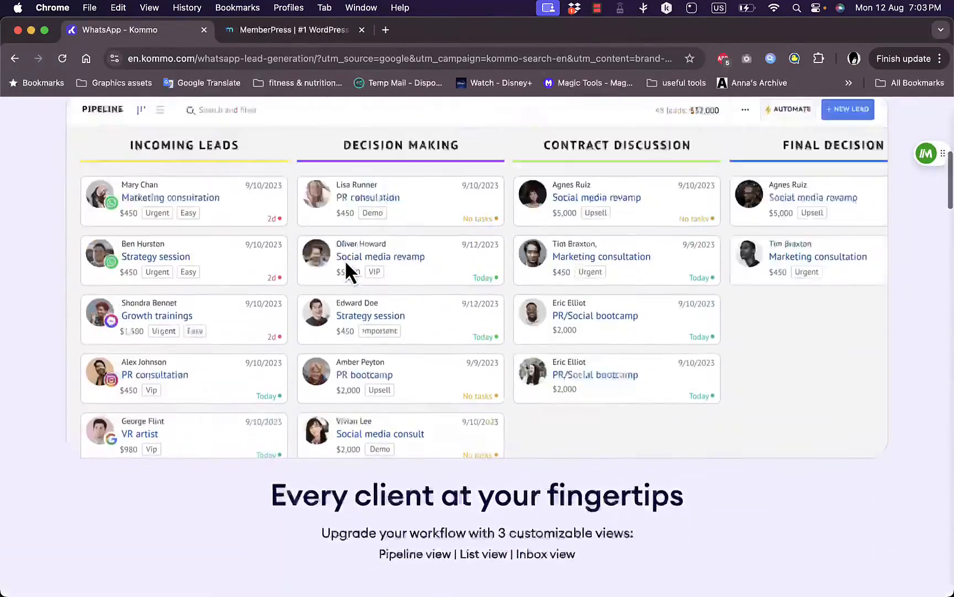
scroll(346, 264, up, 3)
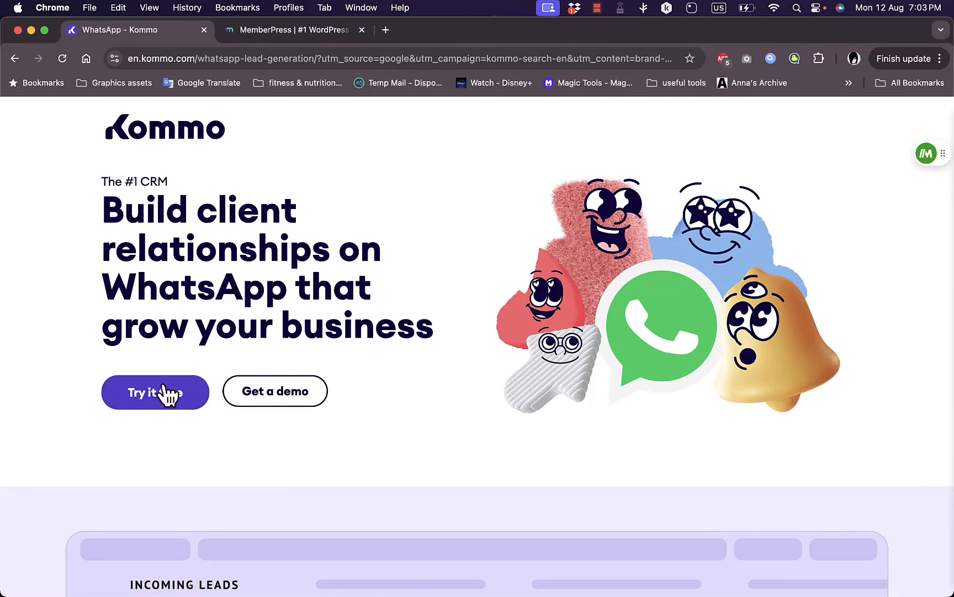
scroll(444, 356, down, 5)
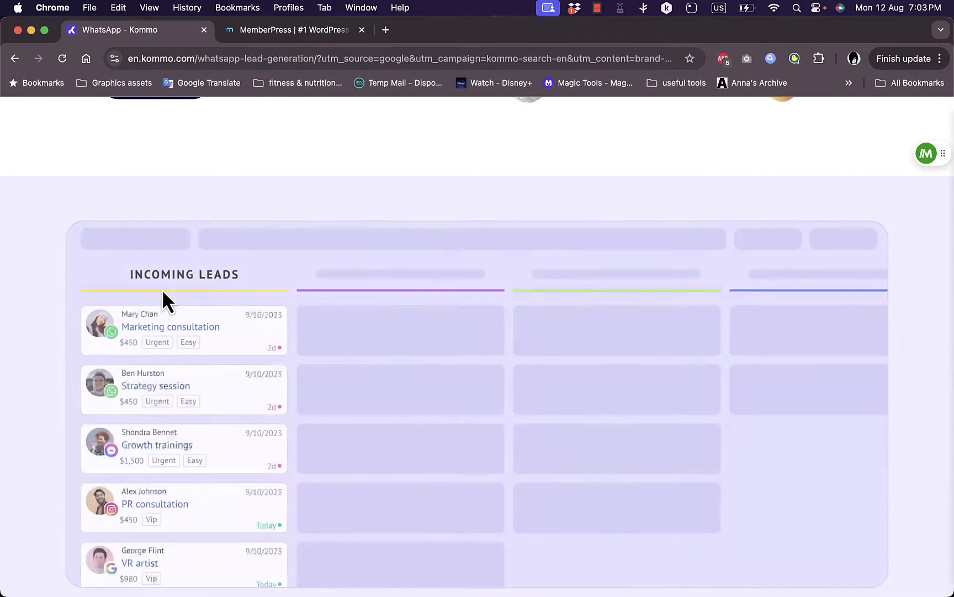
scroll(427, 302, down, 6)
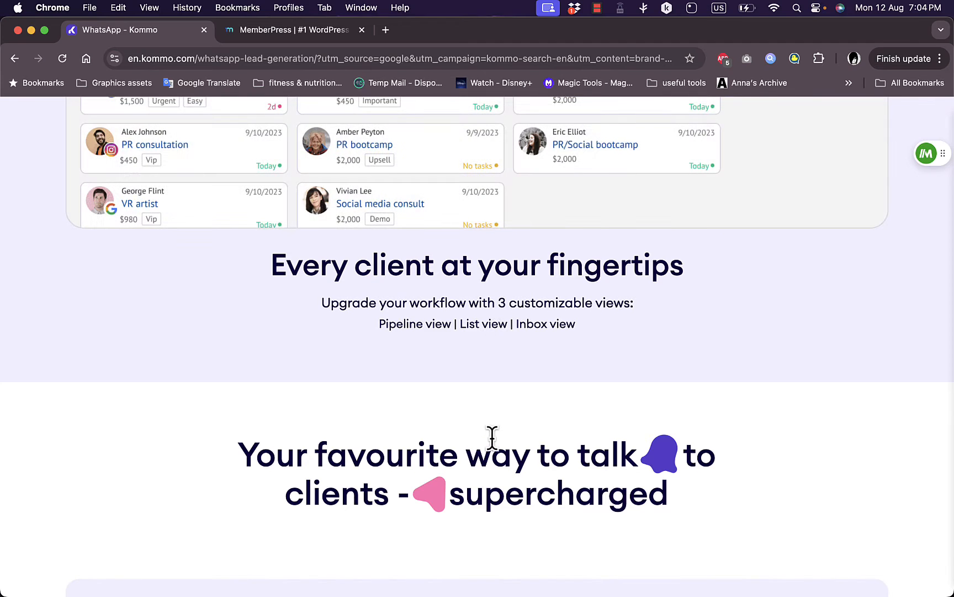
scroll(492, 437, down, 9)
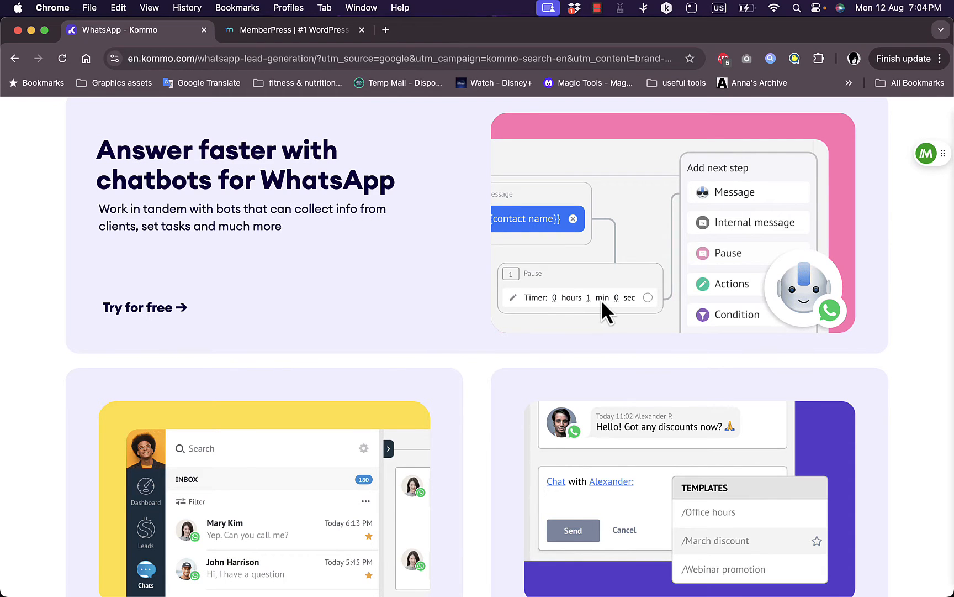
scroll(430, 313, down, 6)
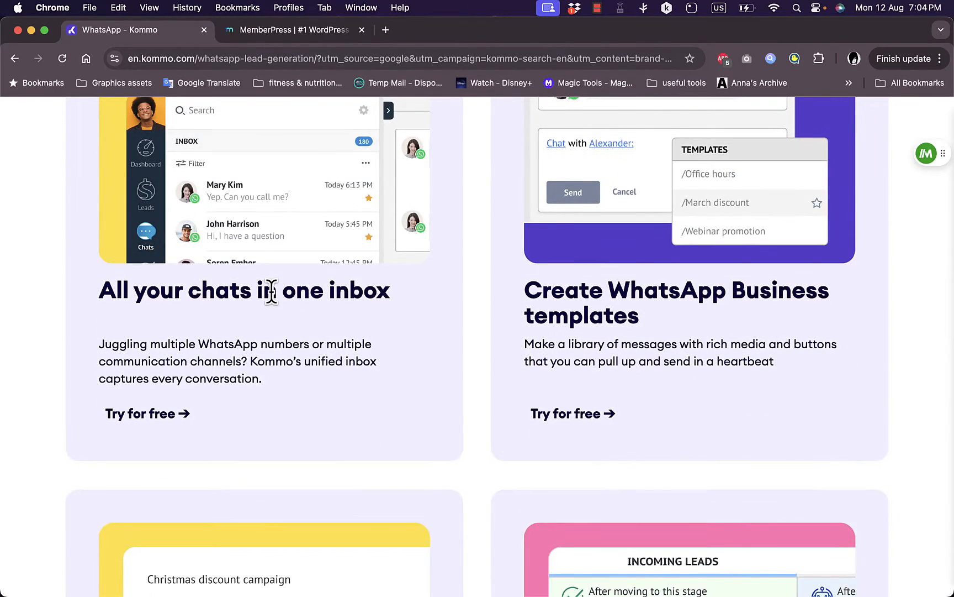
scroll(272, 293, up, 2)
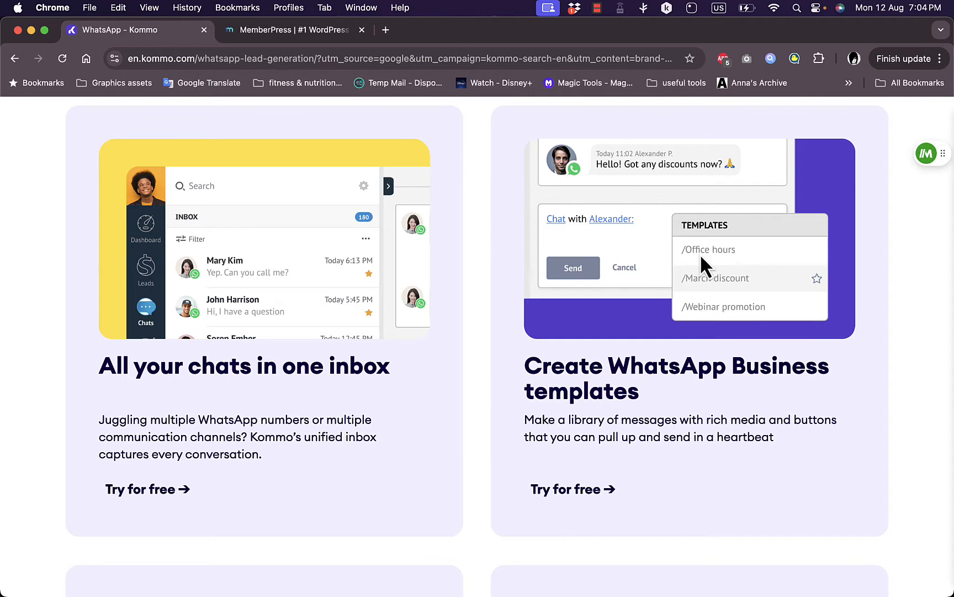
scroll(550, 331, down, 5)
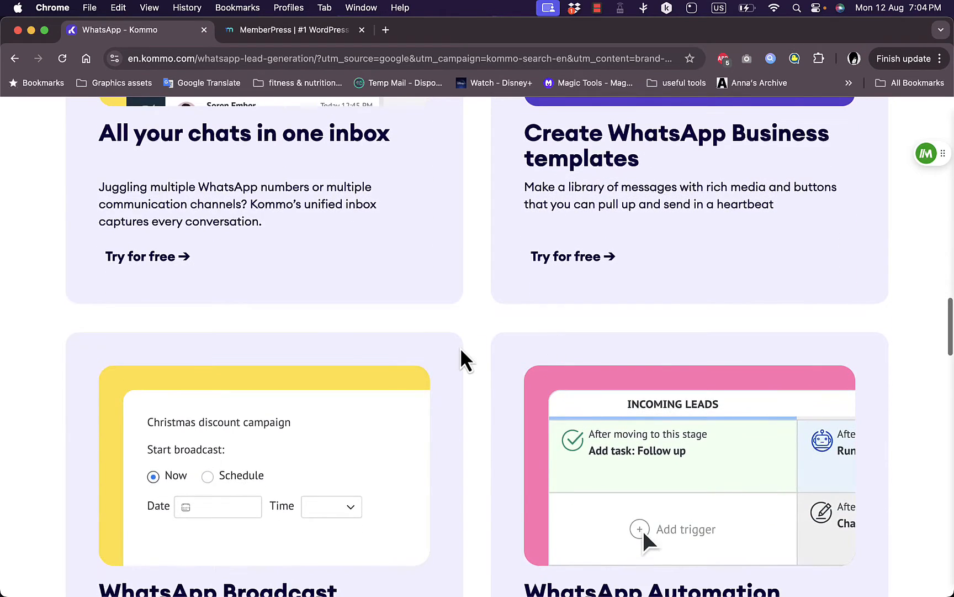
scroll(463, 354, down, 4)
scroll(462, 351, down, 1)
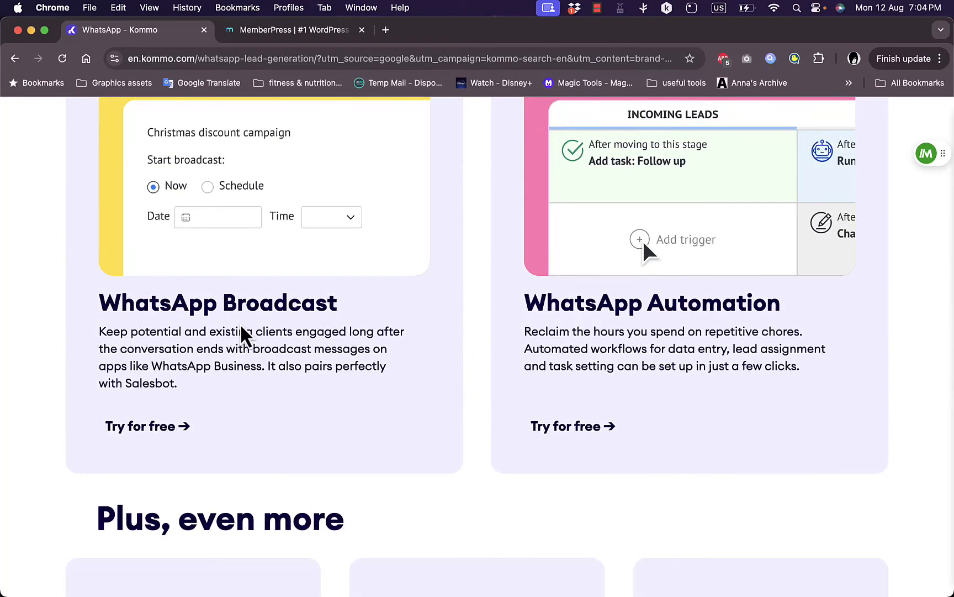
scroll(612, 351, down, 4)
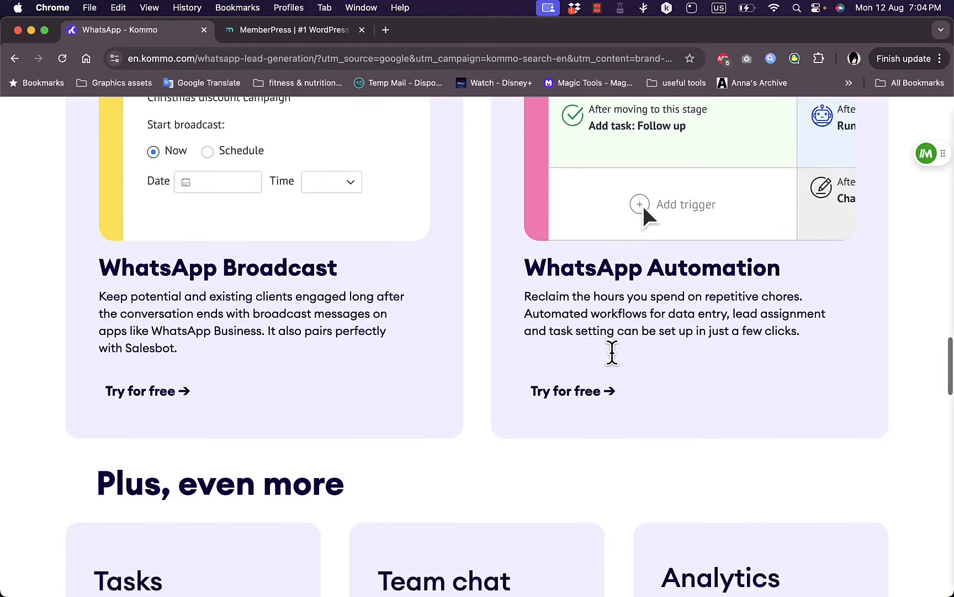
scroll(617, 364, down, 2)
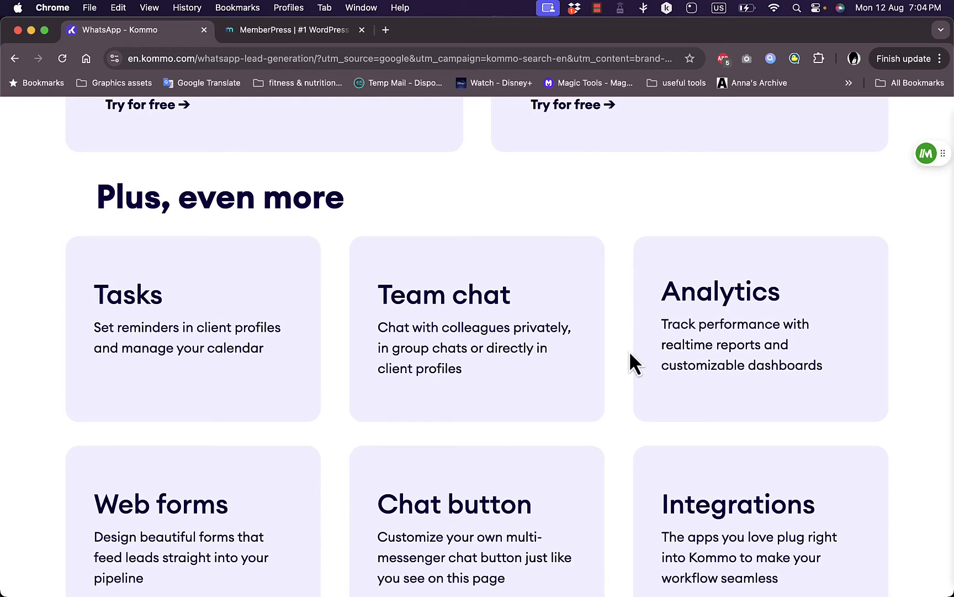
scroll(630, 350, down, 3)
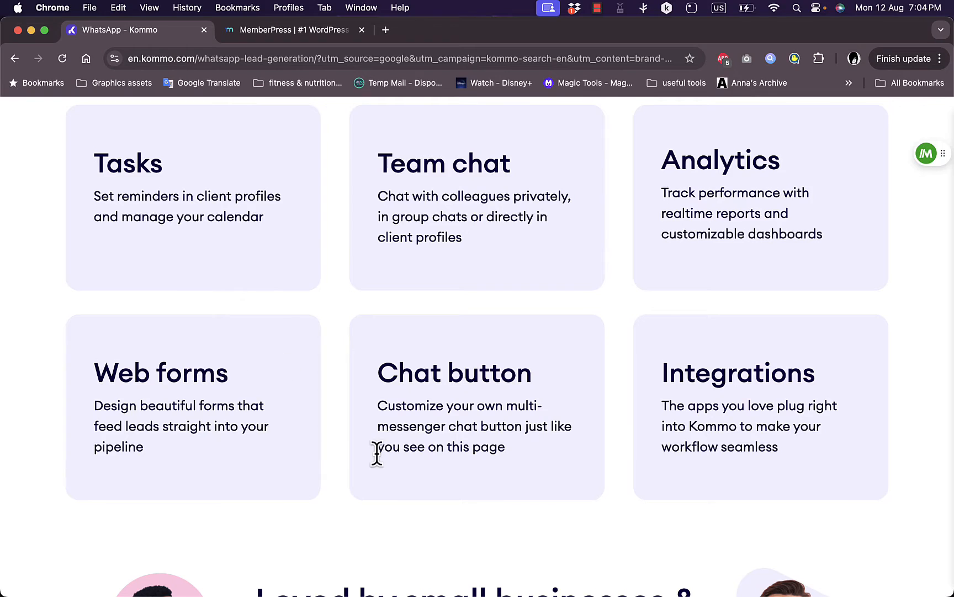
scroll(386, 447, down, 10)
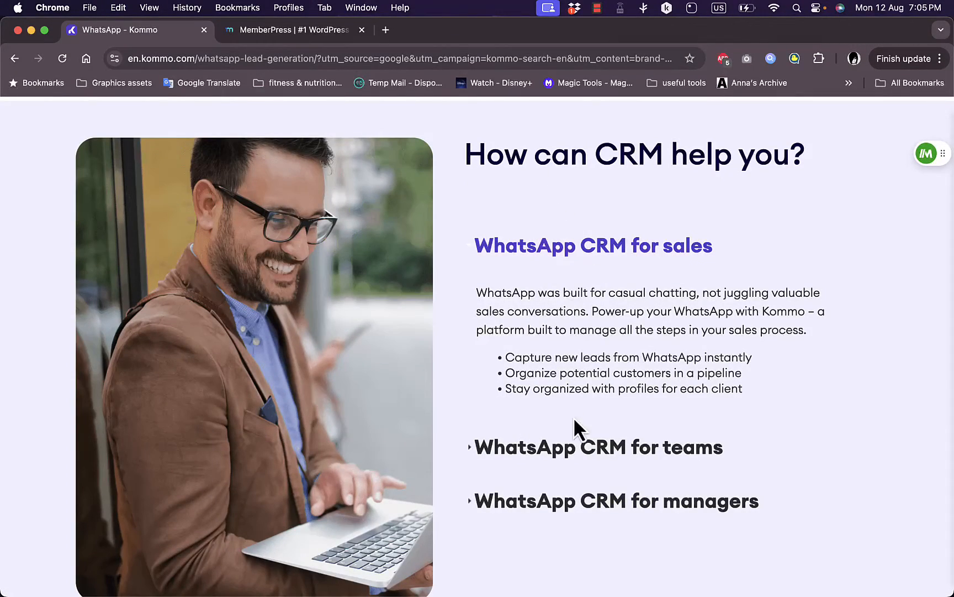
Expand the teams and managers use cases, then scroll to the $15, $25 and $45 plans
click(579, 447)
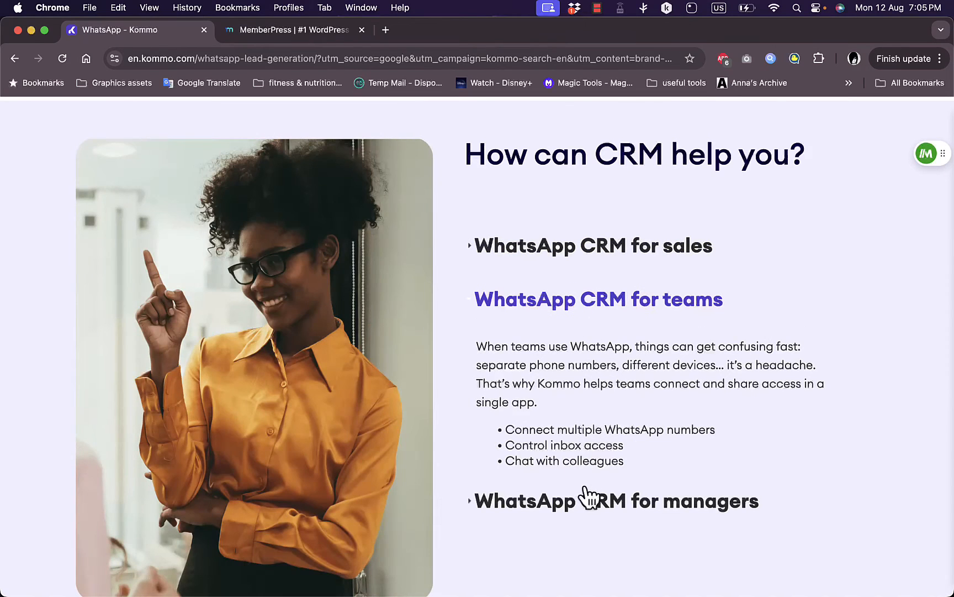
click(611, 493)
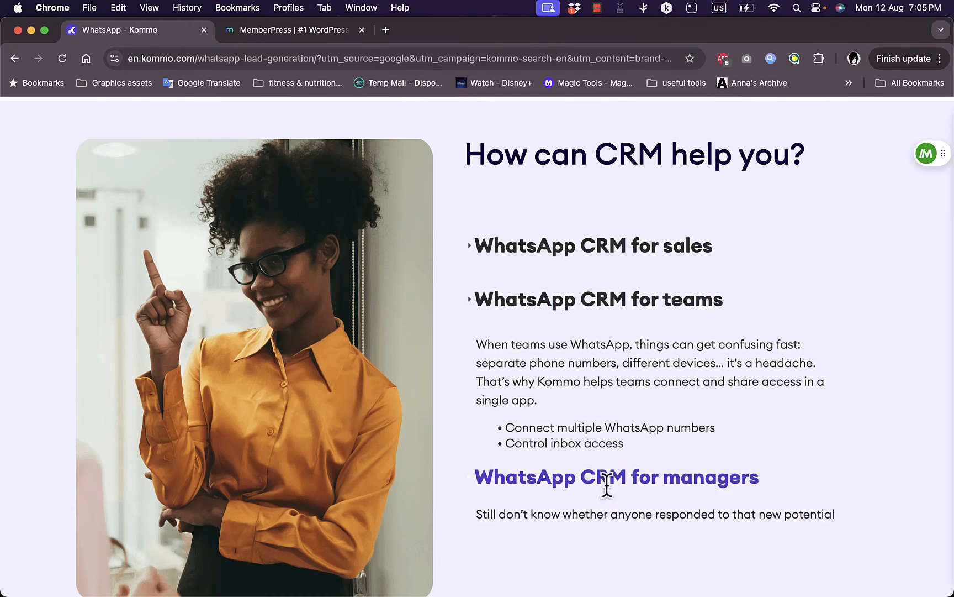
scroll(607, 487, down, 12)
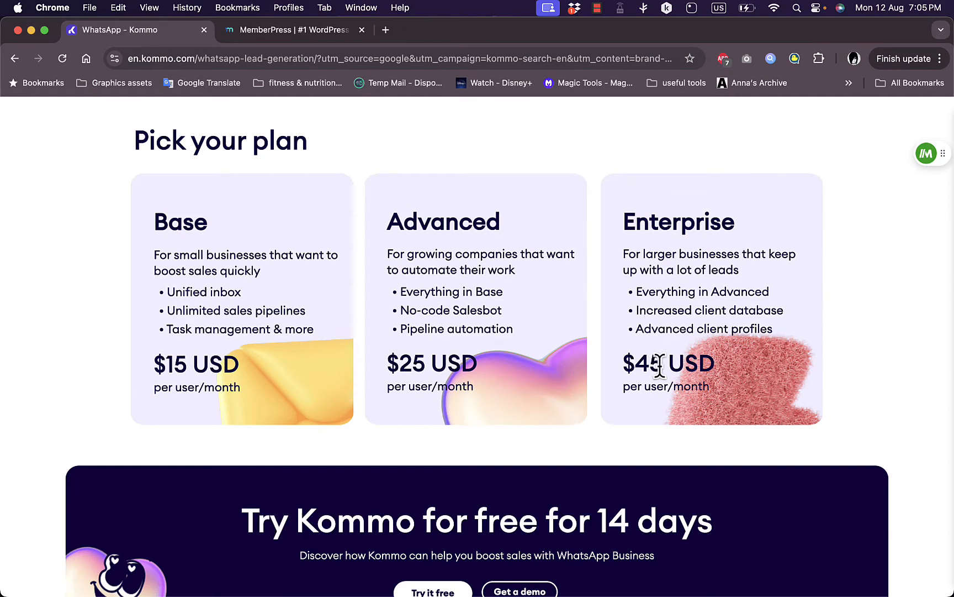
scroll(488, 318, down, 2)
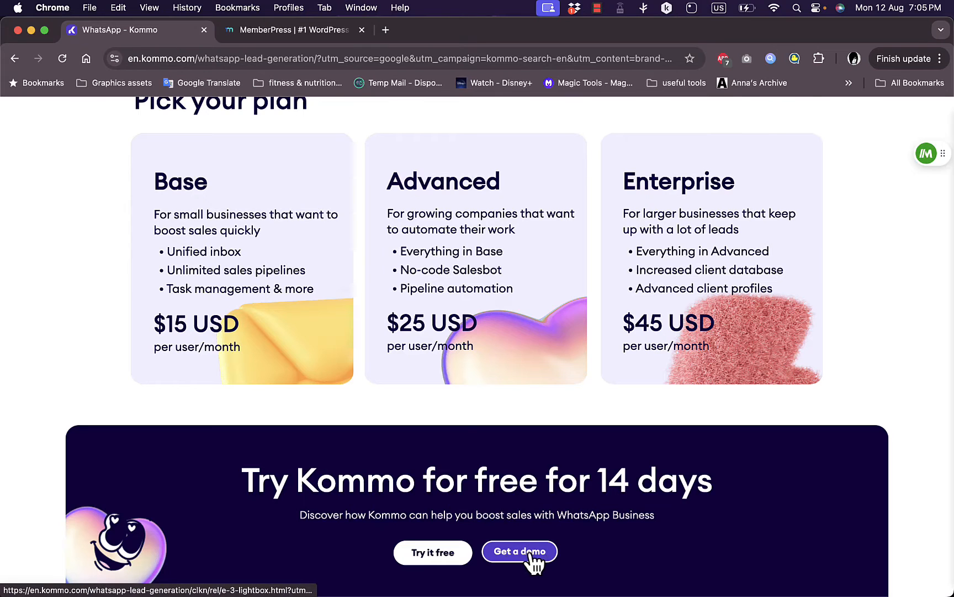
Sign up for a free trial with an e-mail, full name and password, passing the reCAPTCHA check
click(433, 554)
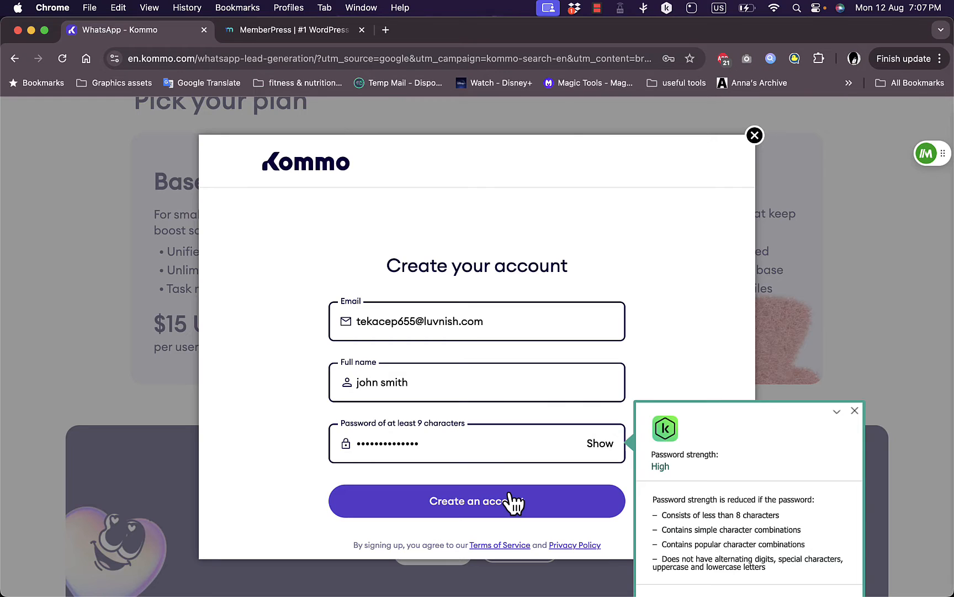
click(509, 503)
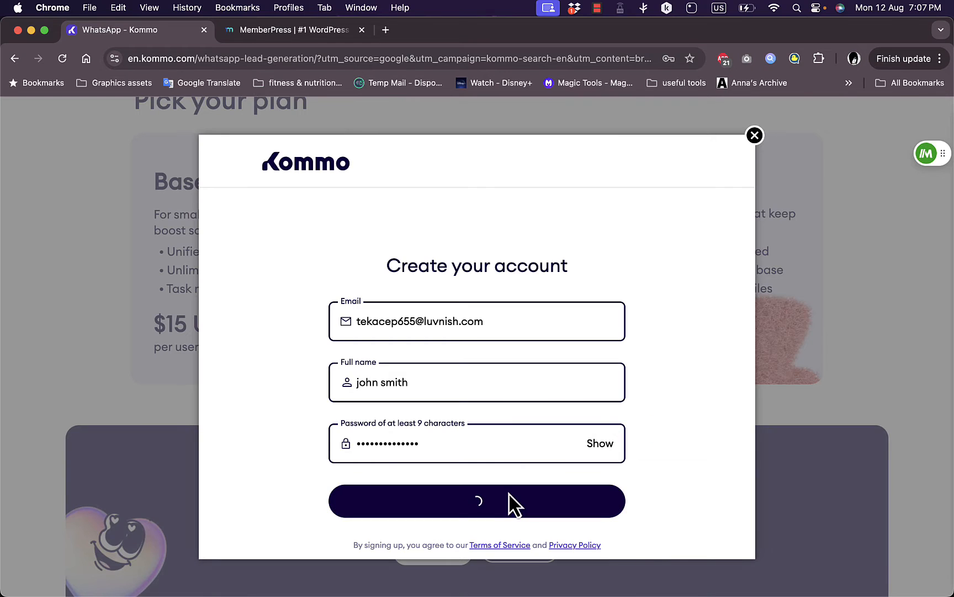
click(346, 445)
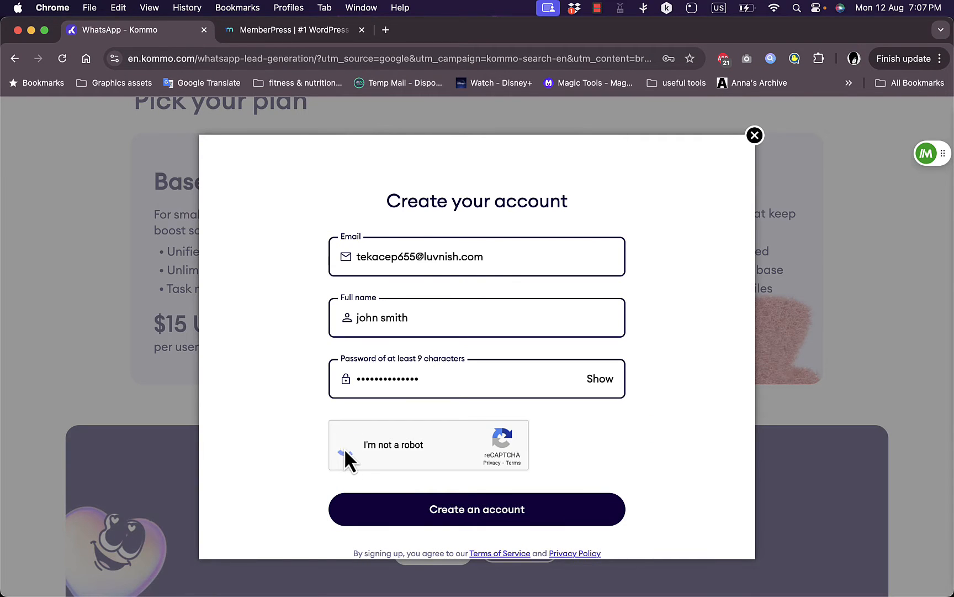
click(473, 510)
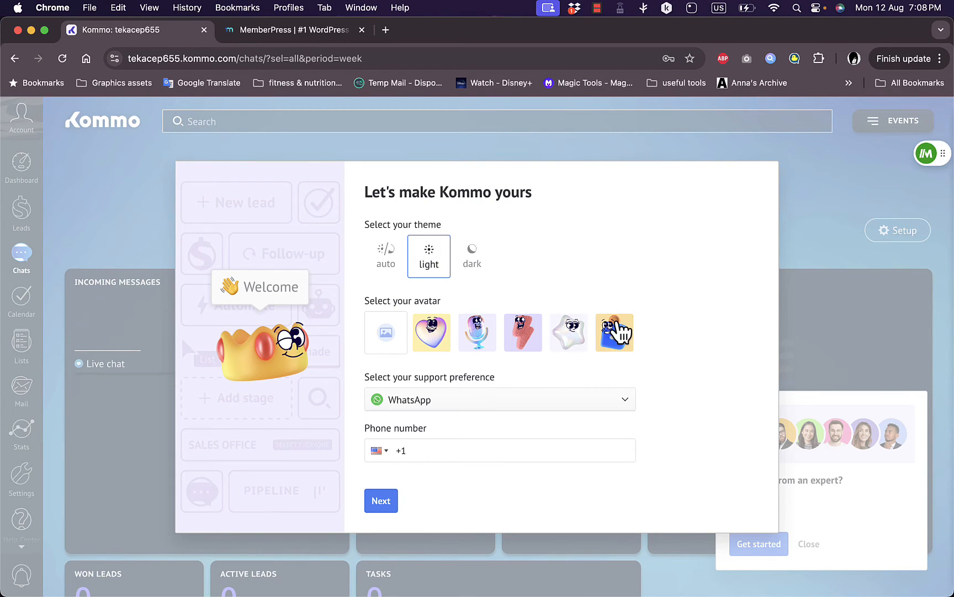
Set the workspace to the dark theme with the star avatar and continue
click(473, 257)
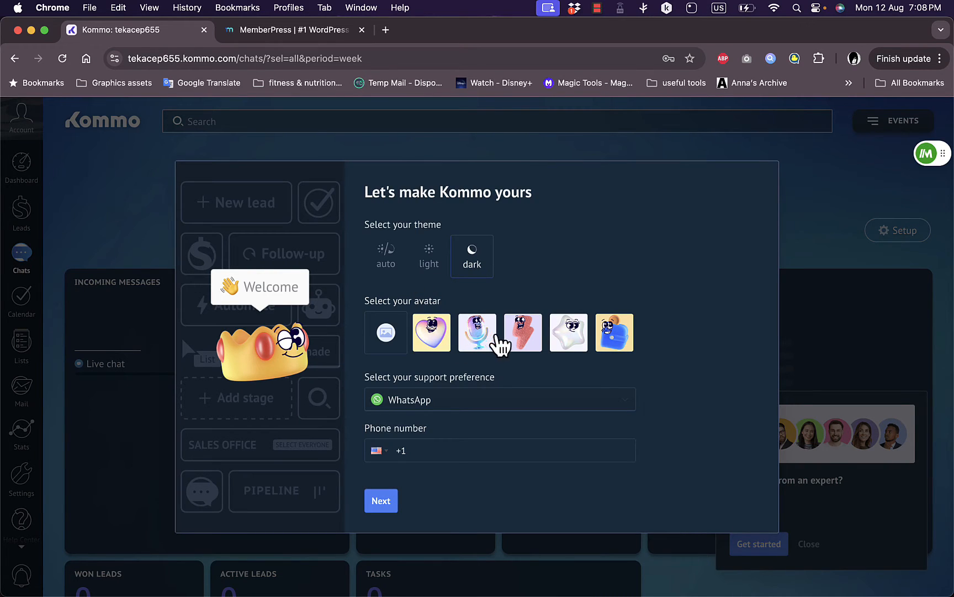
click(532, 343)
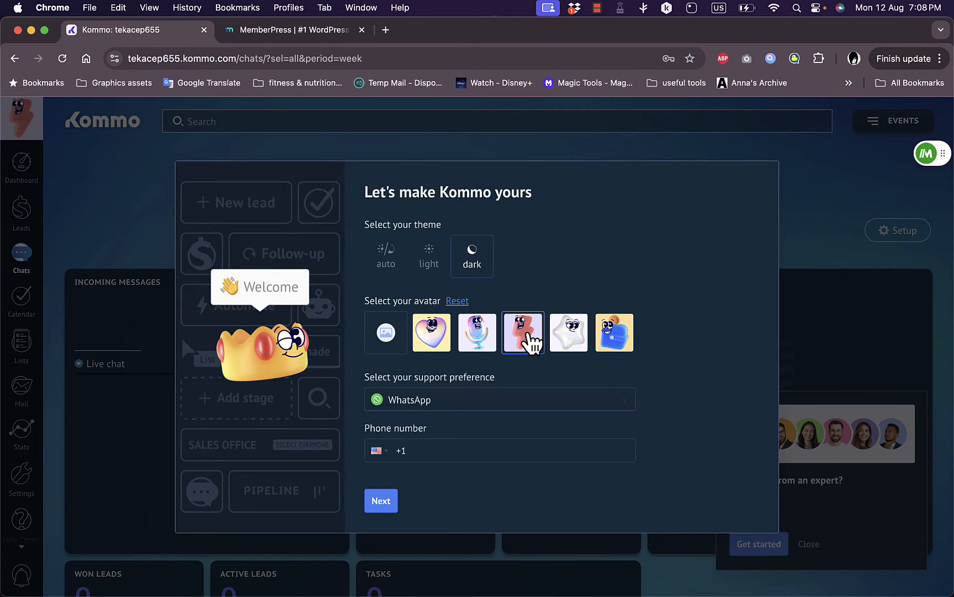
click(475, 332)
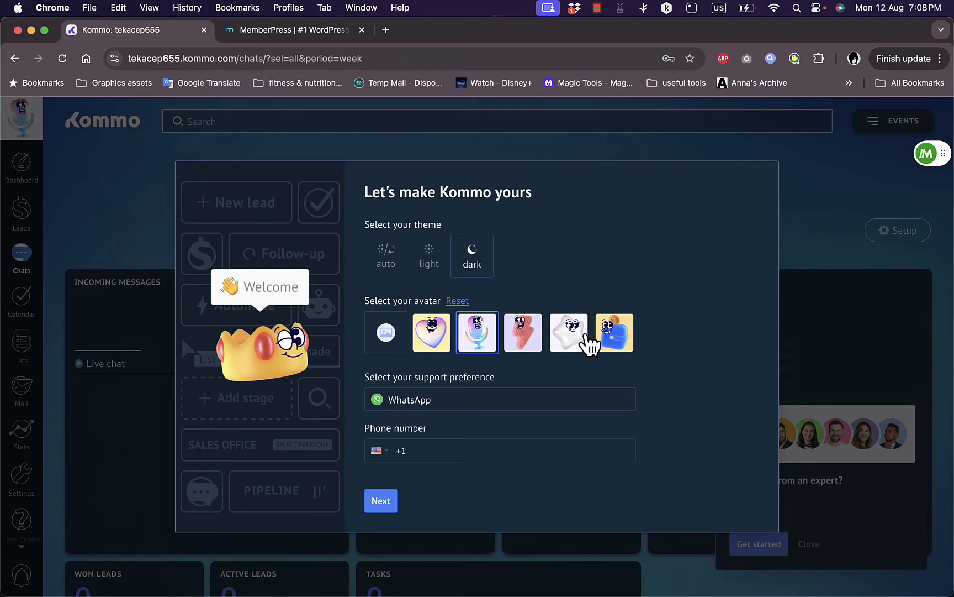
click(616, 339)
click(570, 344)
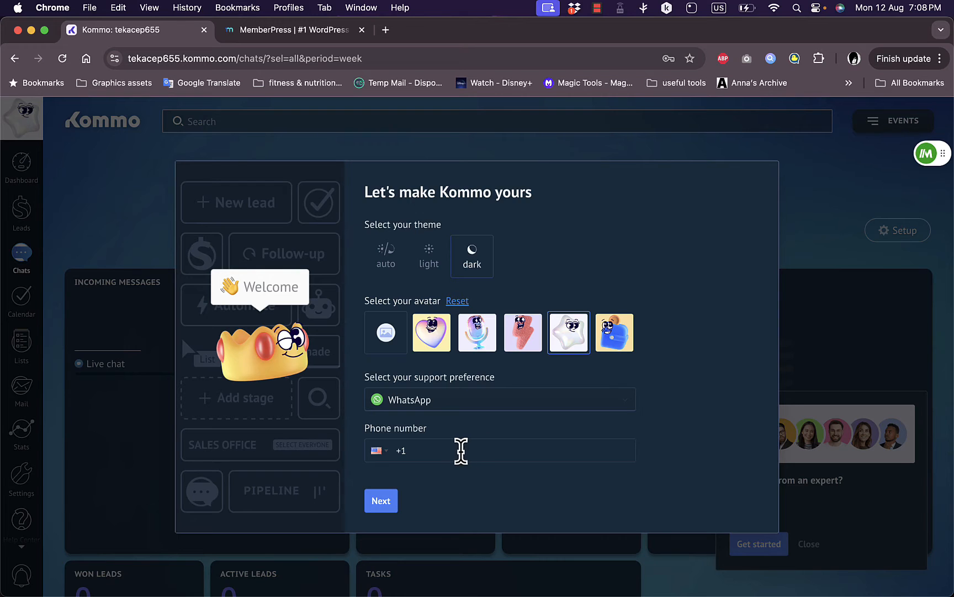
click(387, 497)
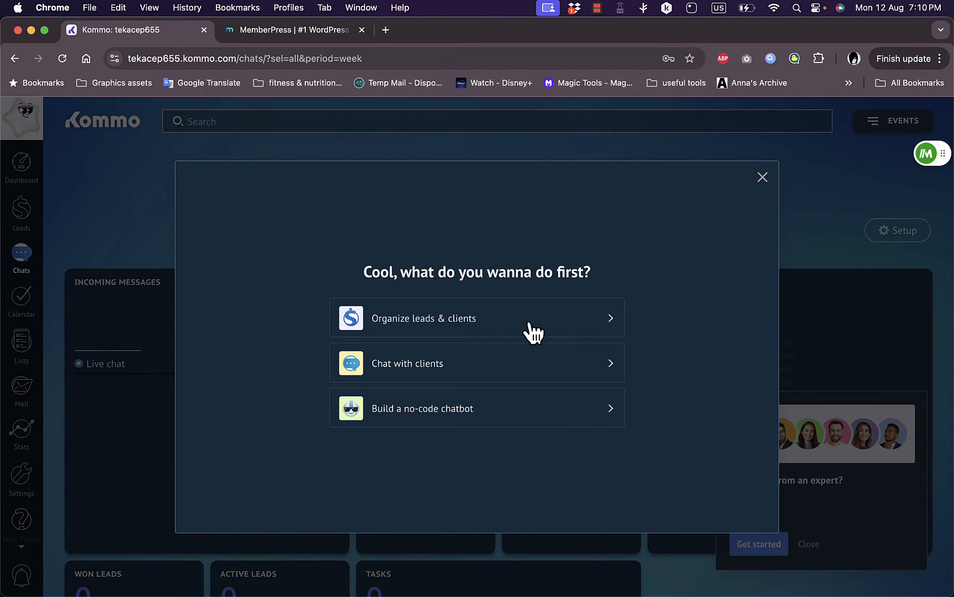
Choose 'Build a no-code chatbot', dismiss the Meet Salesbot story, and go to the Dashboard
click(479, 414)
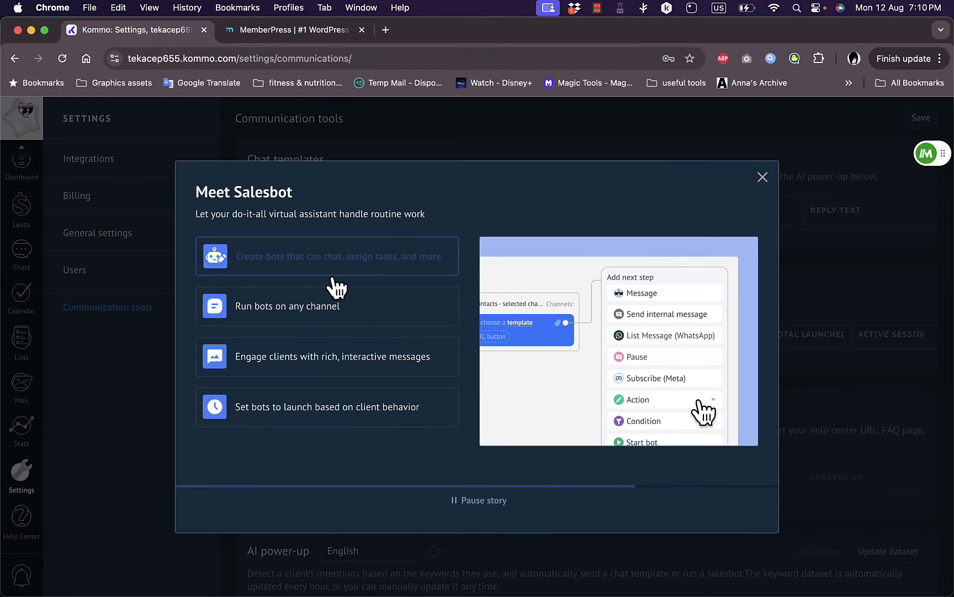
click(332, 318)
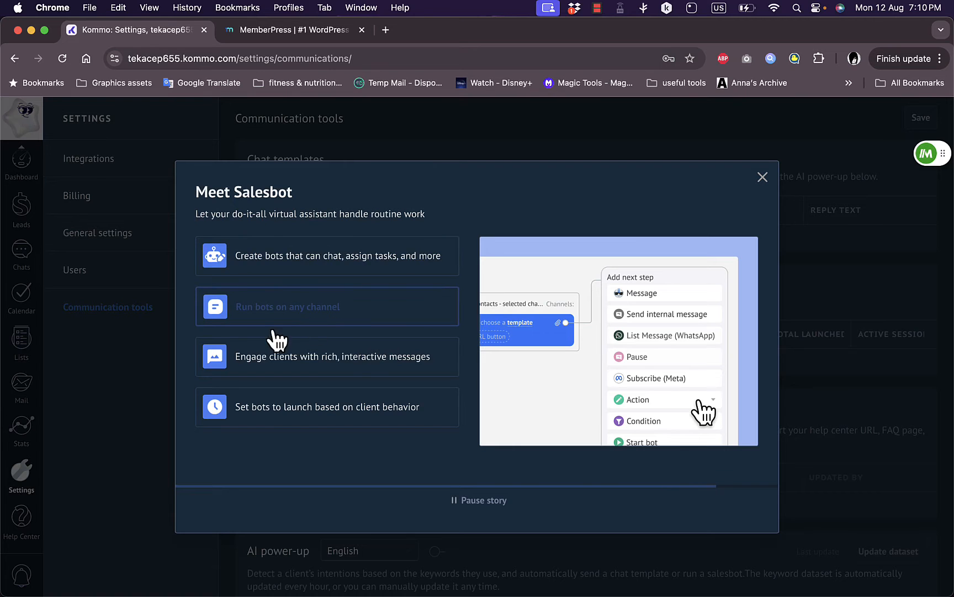
key(Escape)
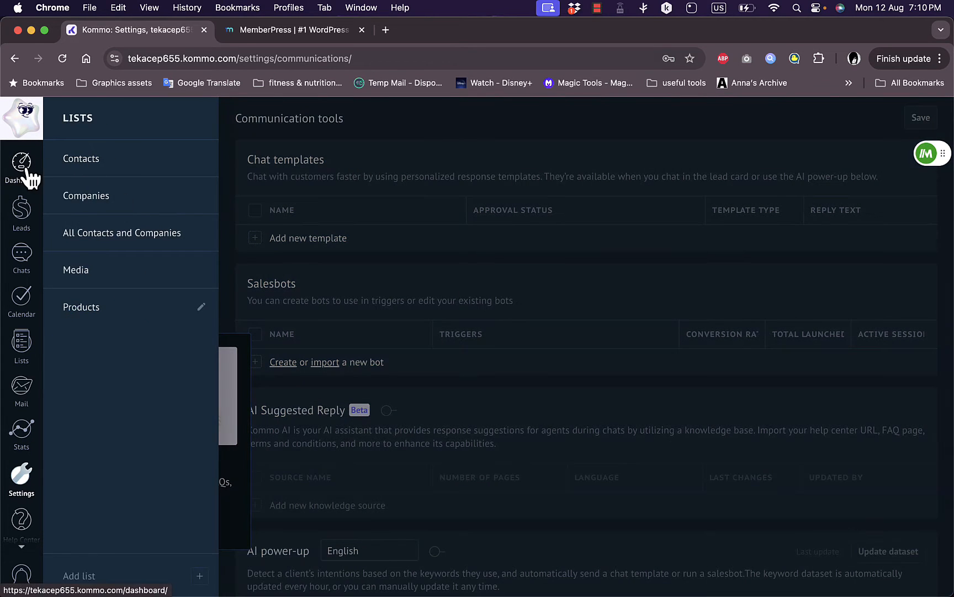
click(26, 170)
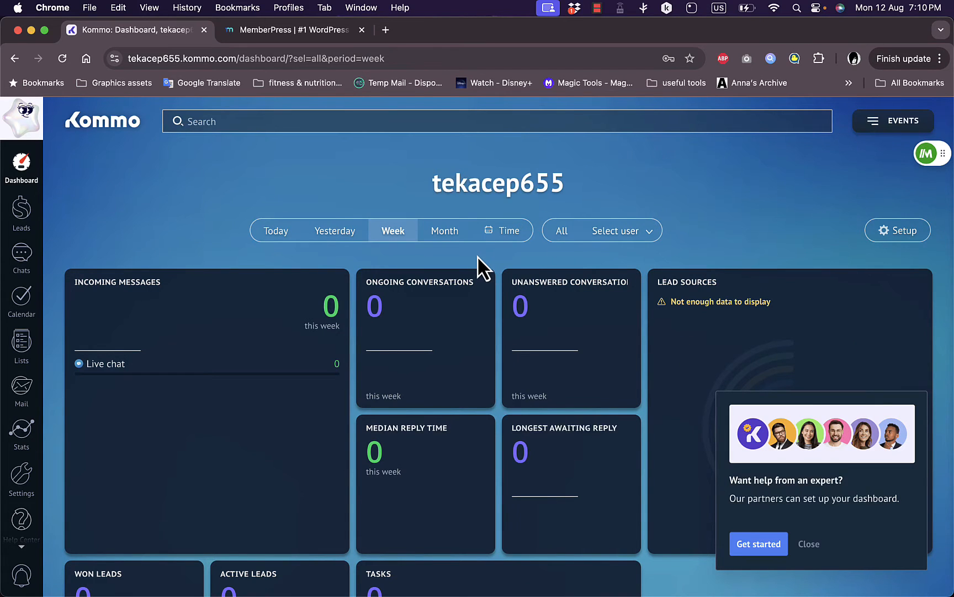
Cycle the dashboard through Month, Today and a custom date back to Week, then open Leads
scroll(479, 256, down, 5)
scroll(479, 256, down, 4)
scroll(477, 256, up, 8)
click(453, 233)
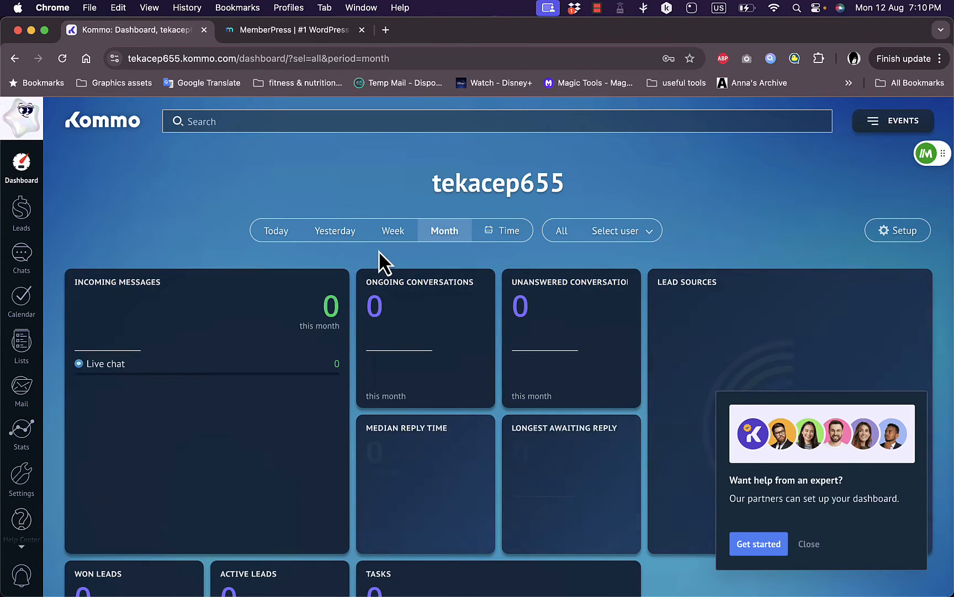
click(280, 235)
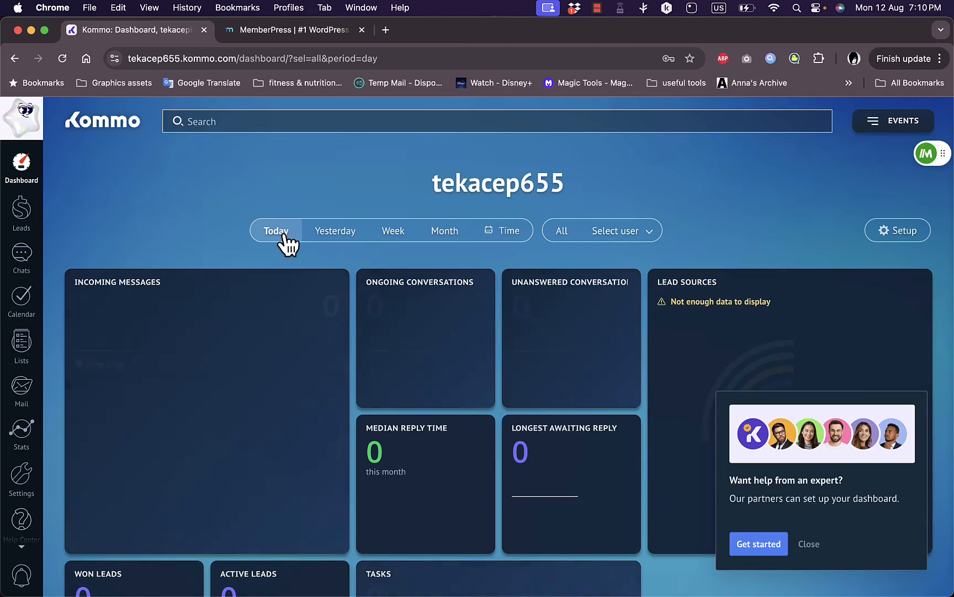
click(509, 230)
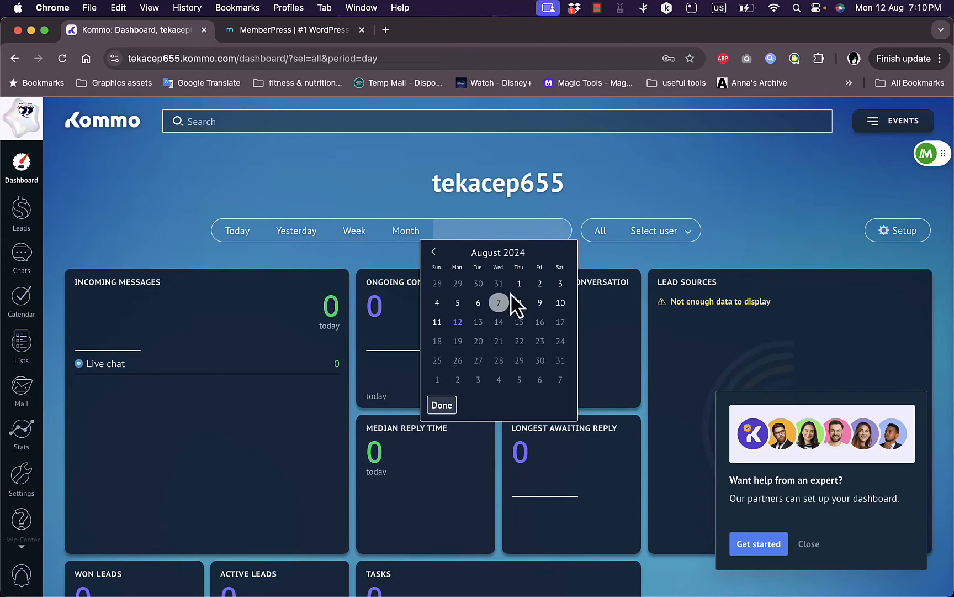
click(578, 201)
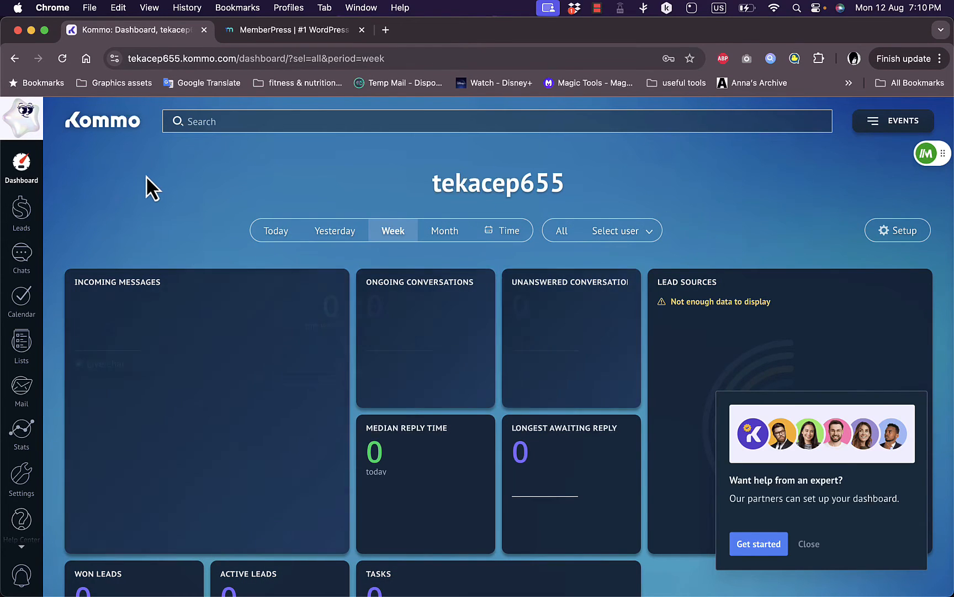
scroll(362, 232, down, 8)
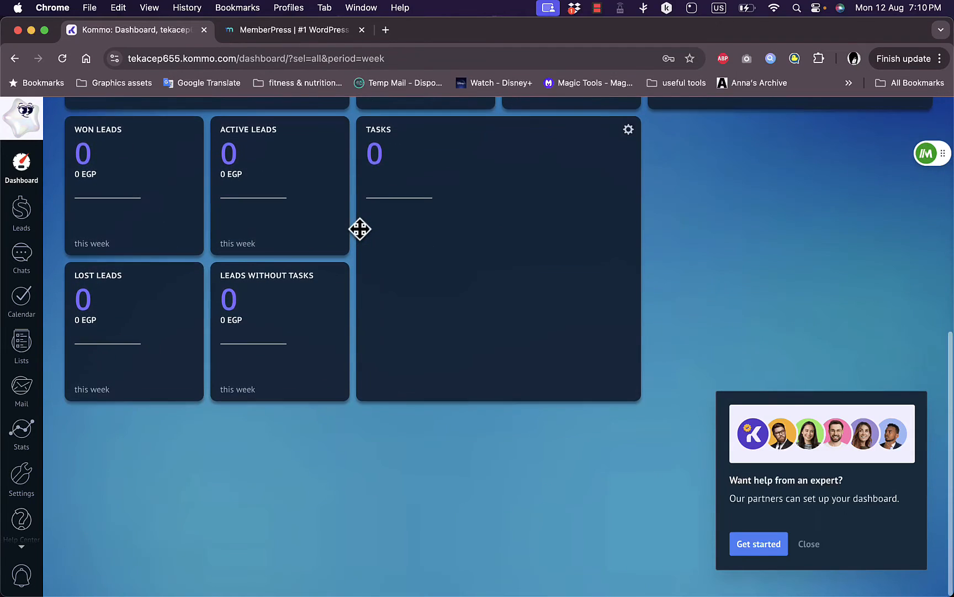
scroll(495, 246, up, 2)
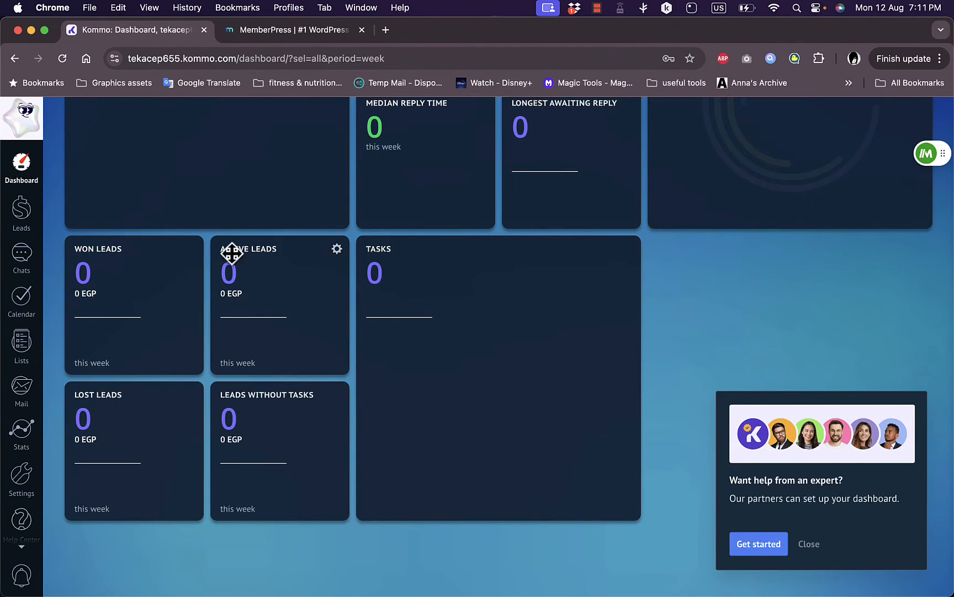
scroll(230, 253, up, 6)
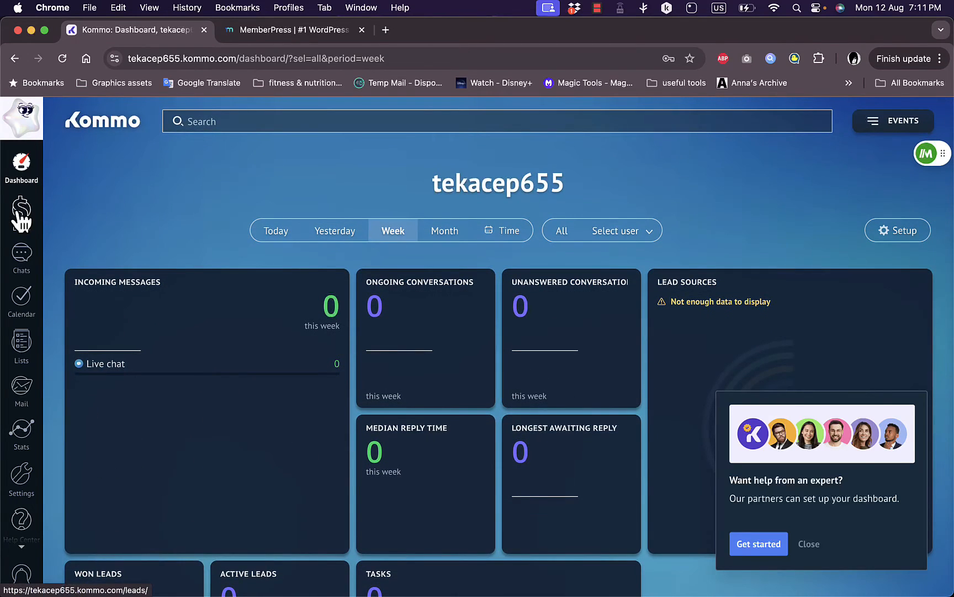
click(21, 214)
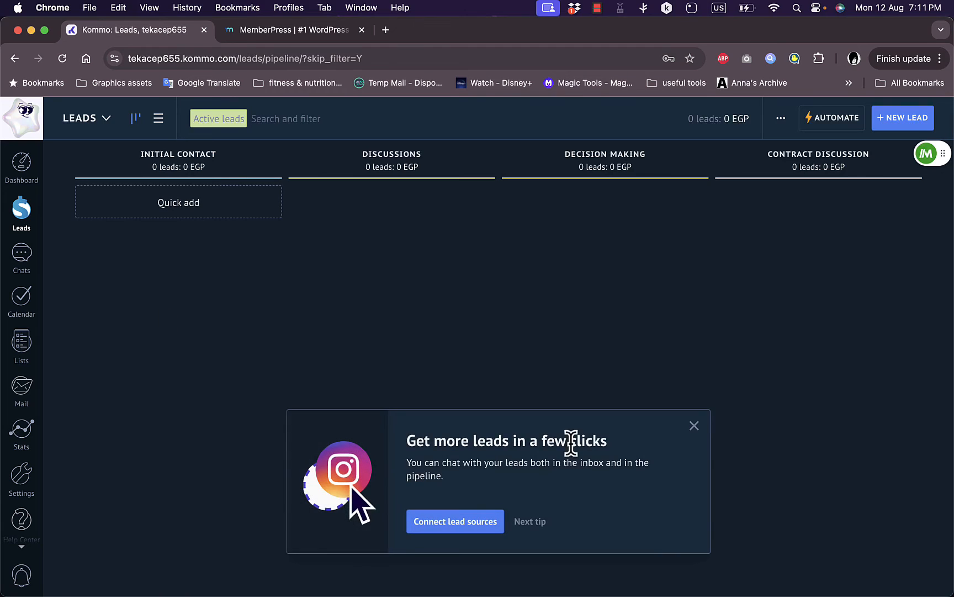
Dismiss the lead-sources tip, cancel a Quick add under Initial Contact, and open Chats
click(697, 429)
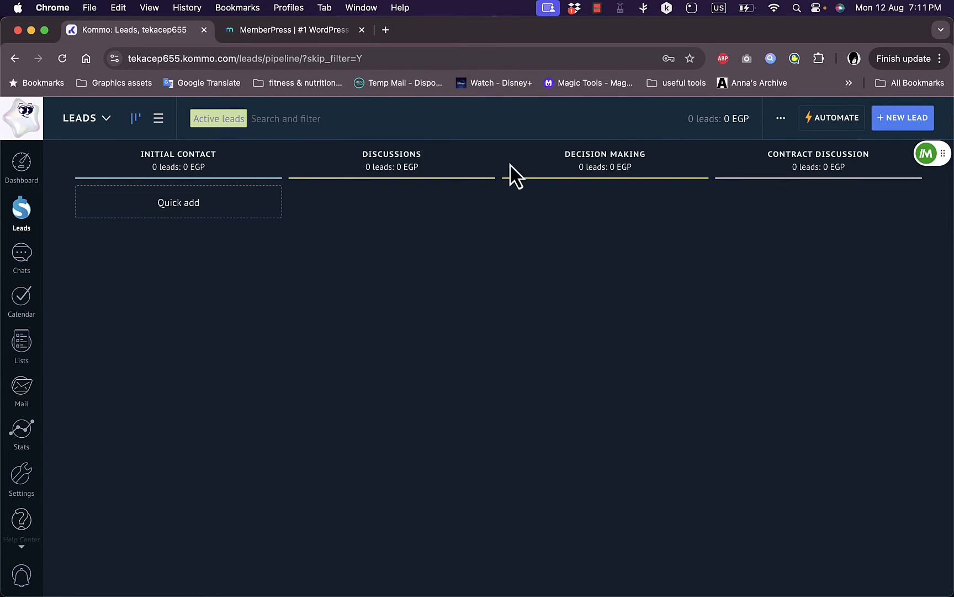
click(175, 219)
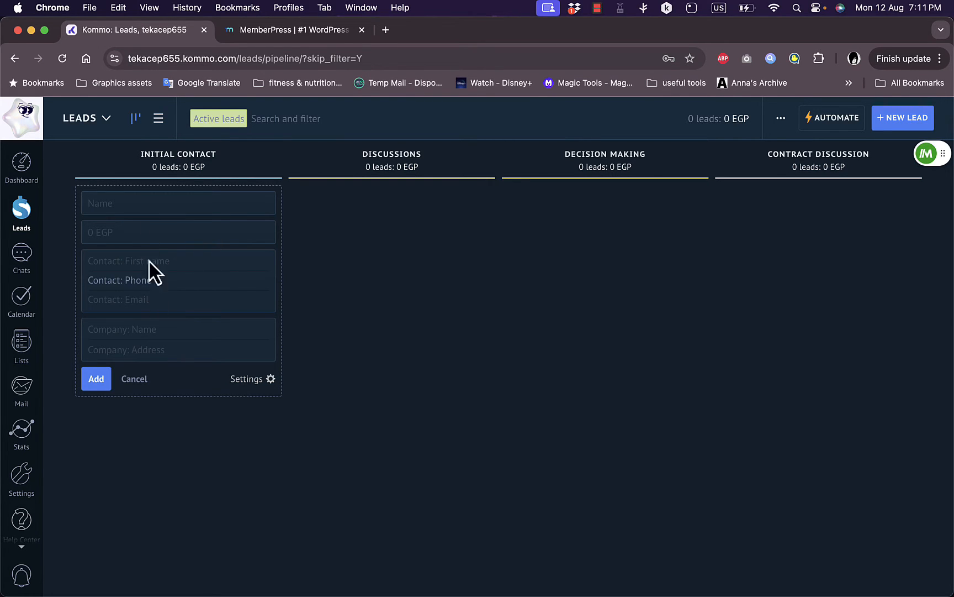
click(132, 379)
click(19, 257)
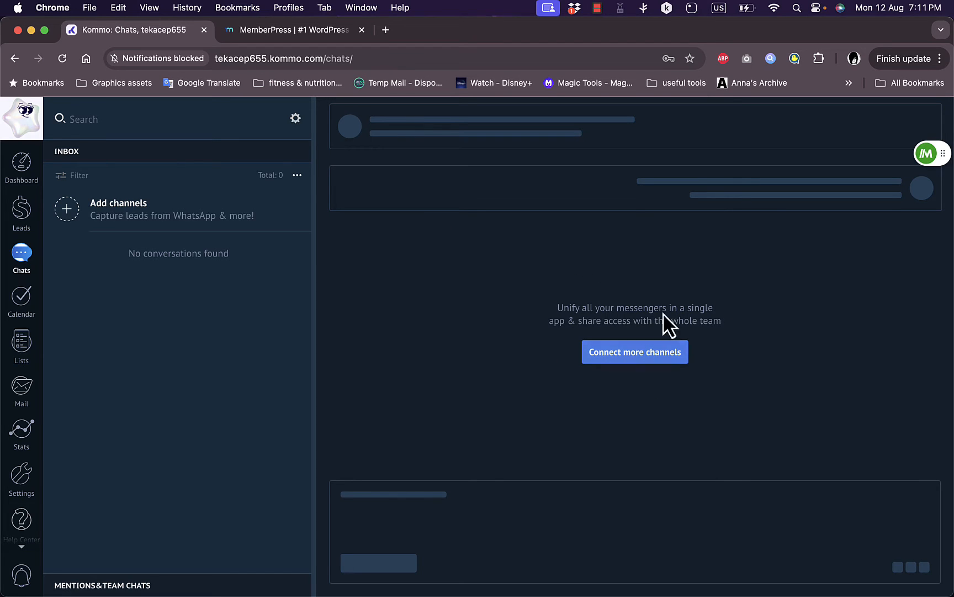
Browse the Messengers, SMS and Live chat channel options, then open the Calendar to-do list
click(633, 356)
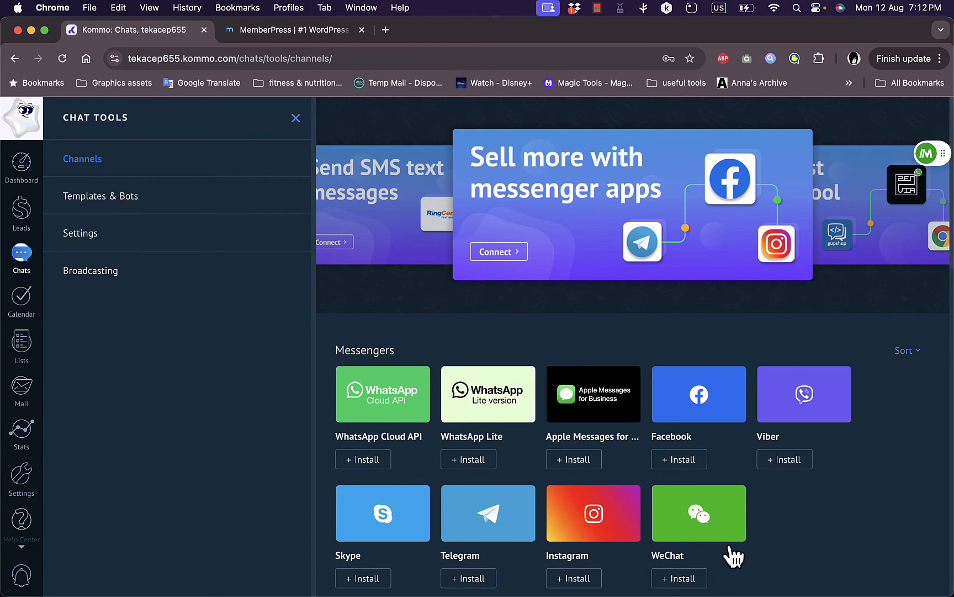
scroll(500, 506, down, 15)
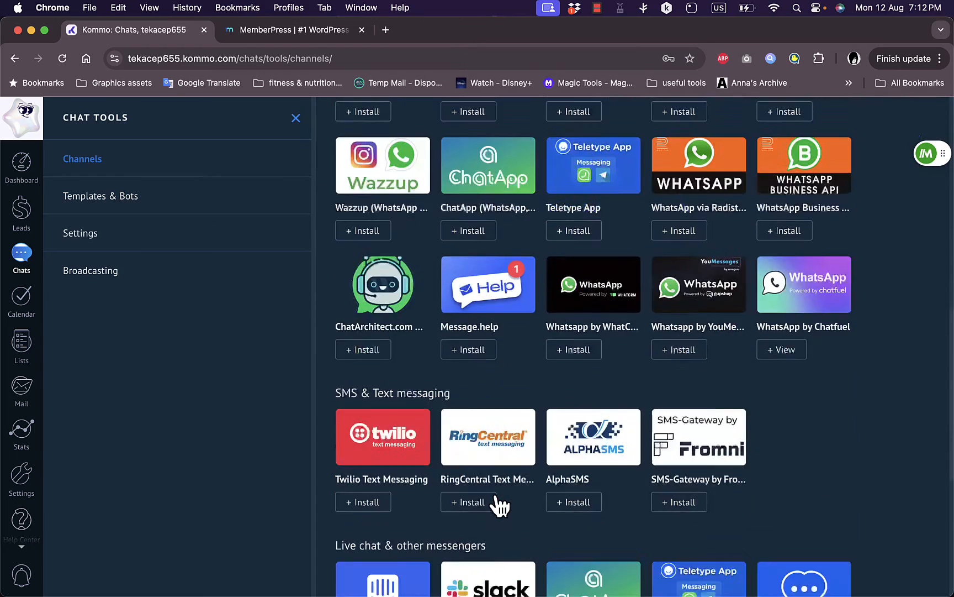
scroll(500, 506, up, 2)
scroll(500, 506, down, 5)
scroll(500, 504, down, 4)
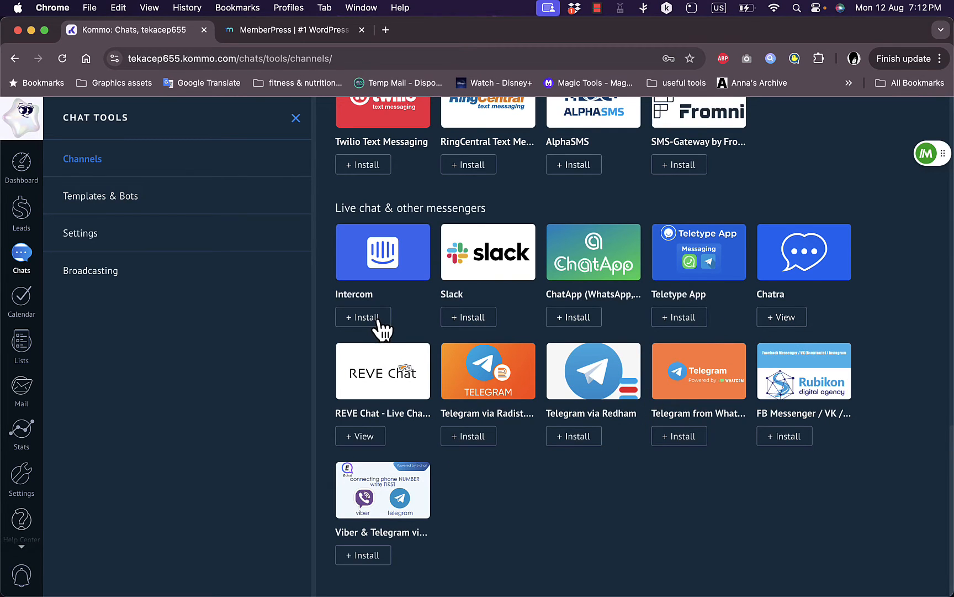
click(21, 301)
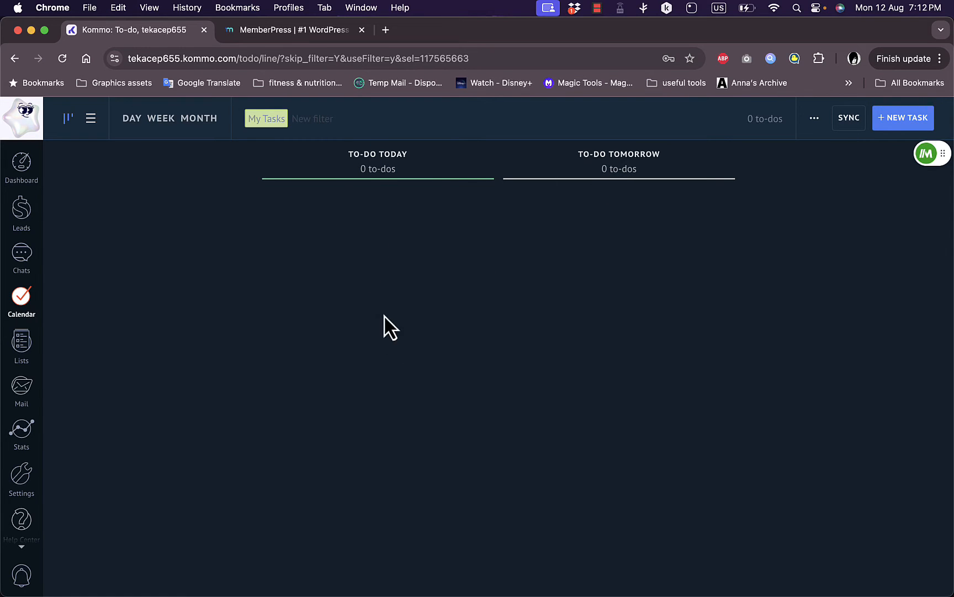
Create a Follow-up task 'arrange meeting with client' for tomorrow, then drag it to To-do Today
click(906, 119)
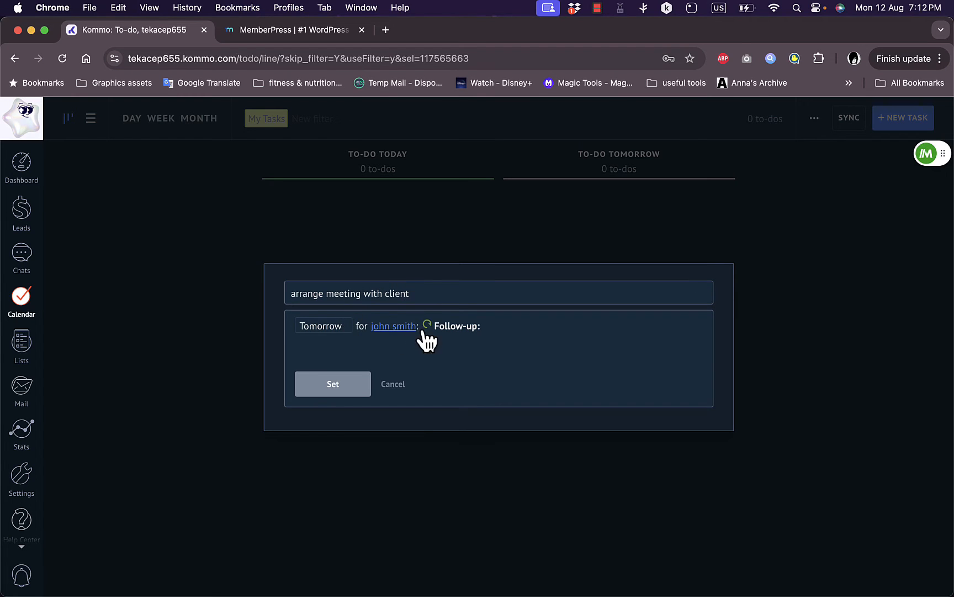
click(357, 389)
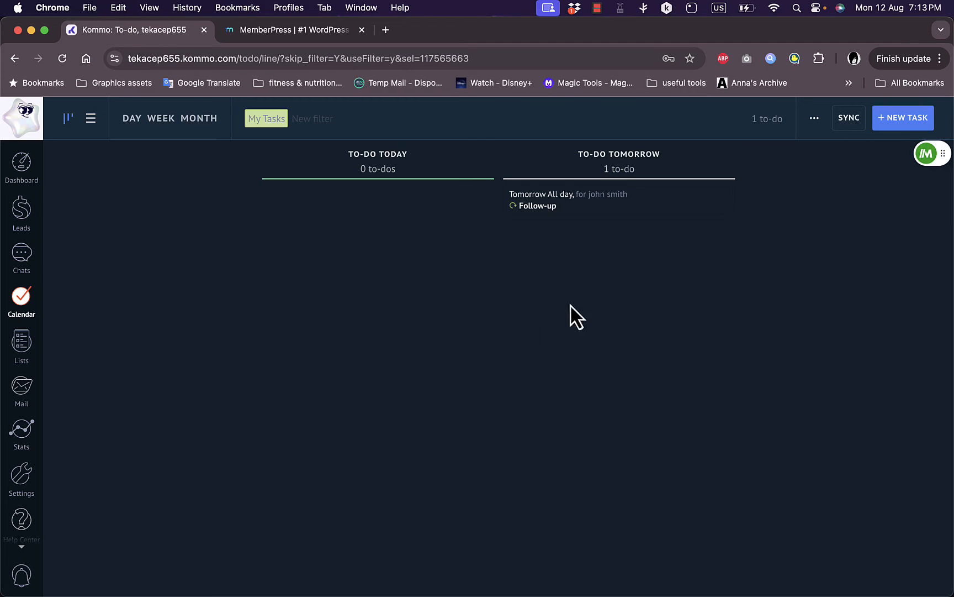
drag(601, 199, 706, 574)
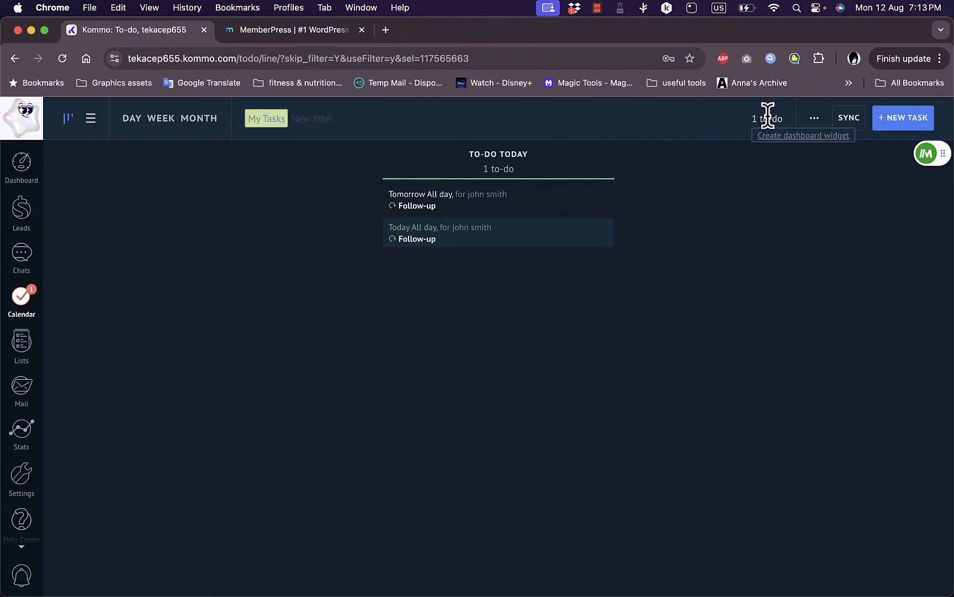
View the Follow-up task on 12 August in the month calendar, then open the contacts list
click(191, 121)
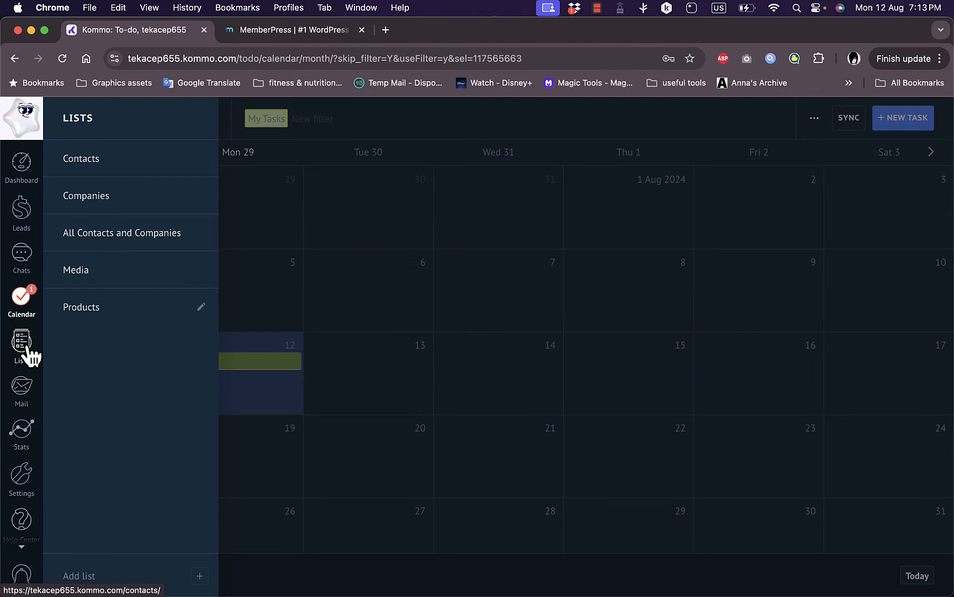
click(24, 347)
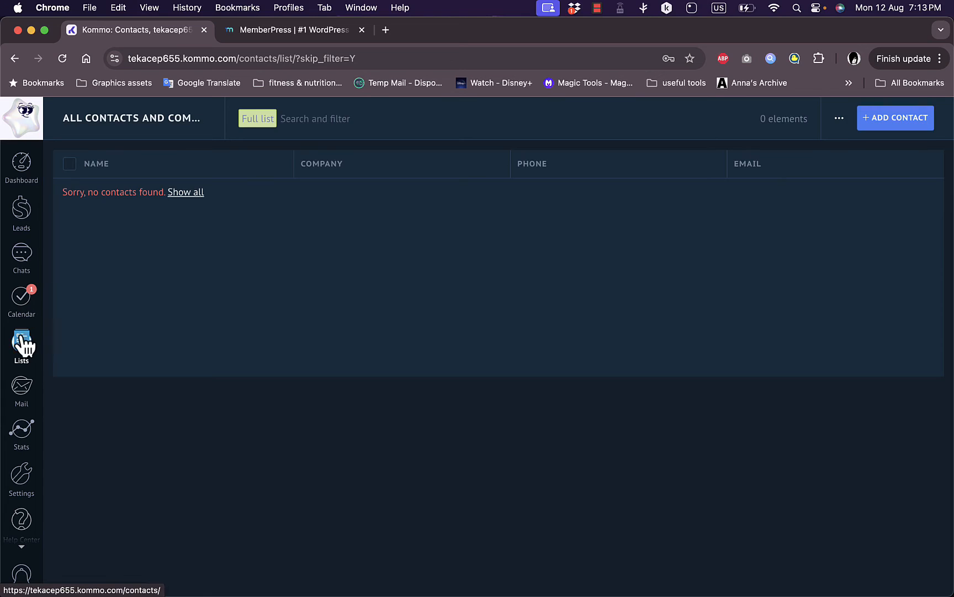
Open the Contacts list and start a new contact, browsing its leads and fields setup
mouse_move(22, 354)
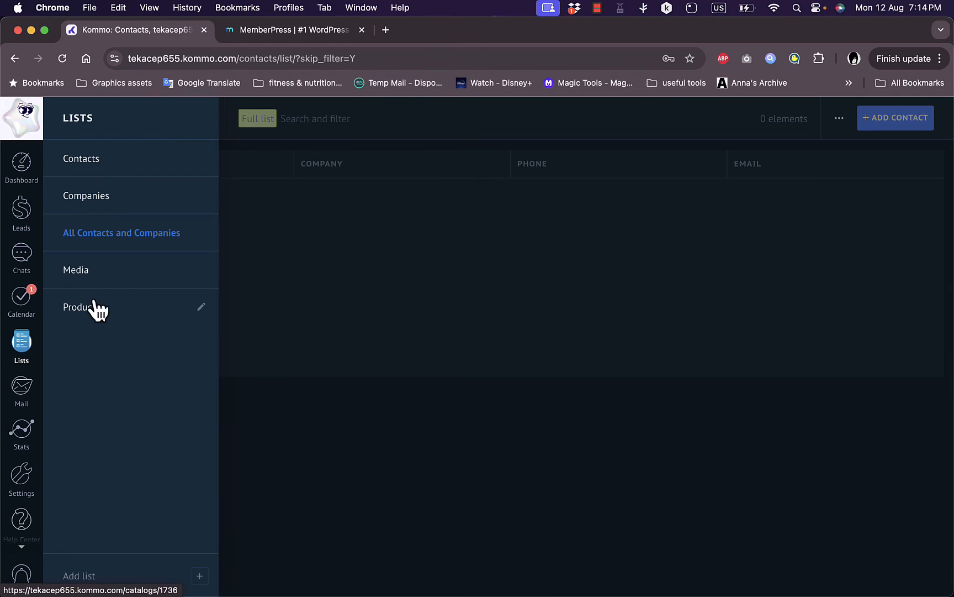
click(84, 160)
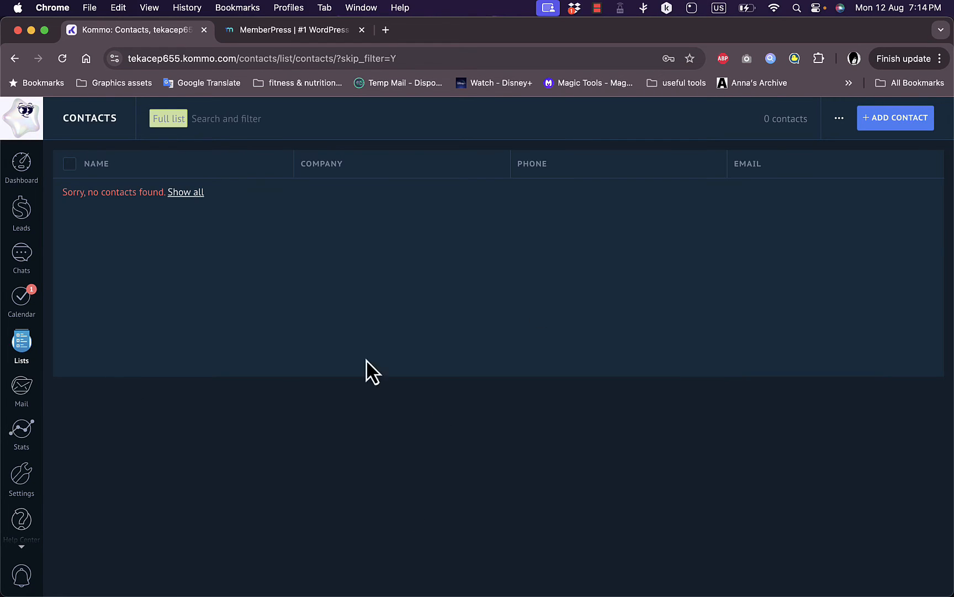
click(895, 129)
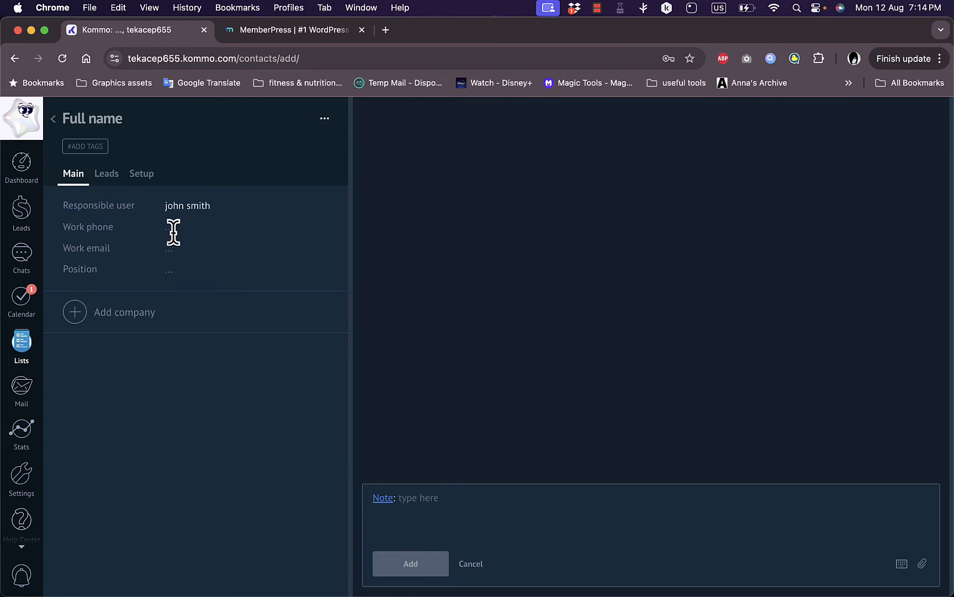
click(112, 182)
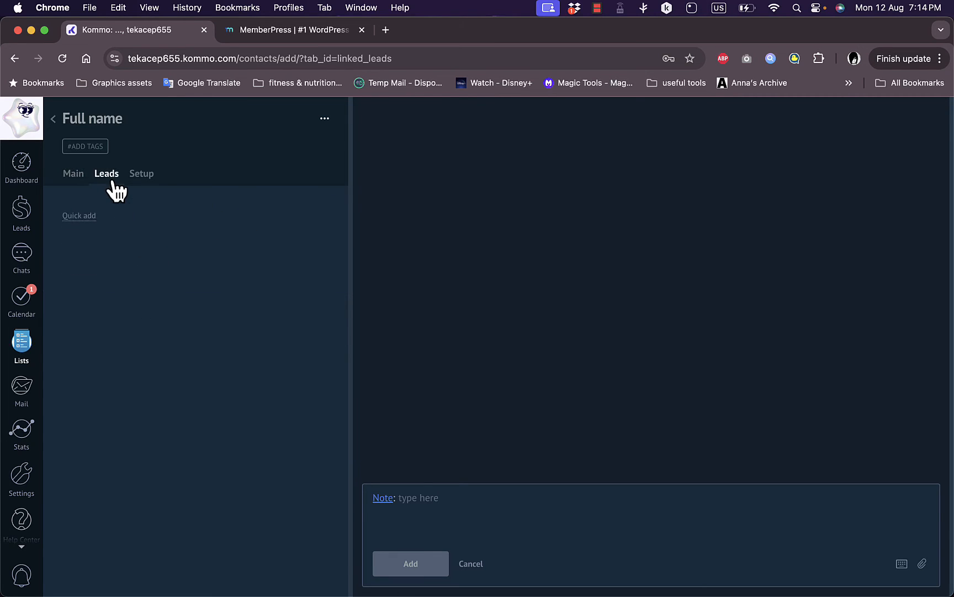
click(146, 181)
key(Escape)
Name the new contact 'test contact' and save it
click(94, 119)
text(test )
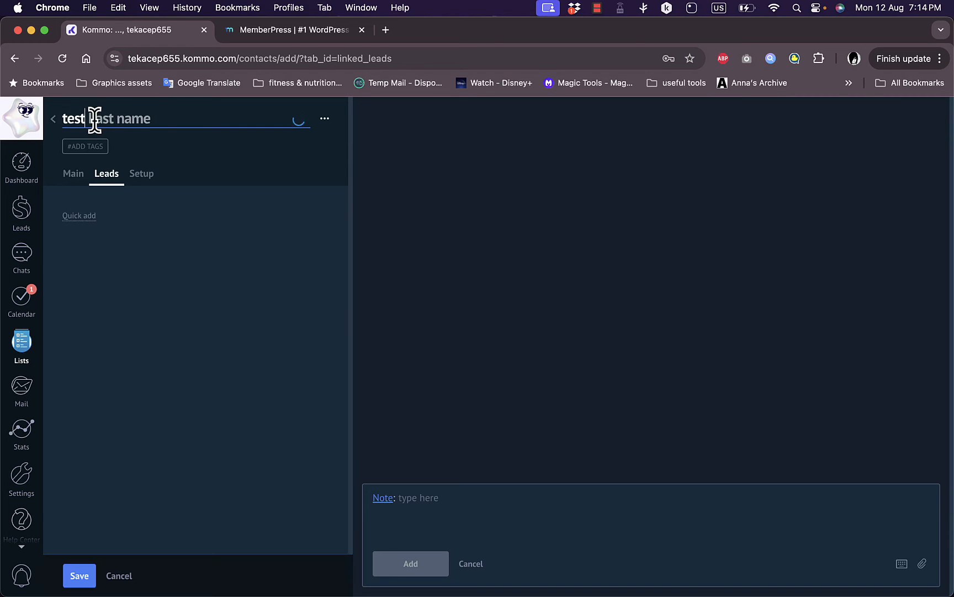
text(contact)
click(76, 176)
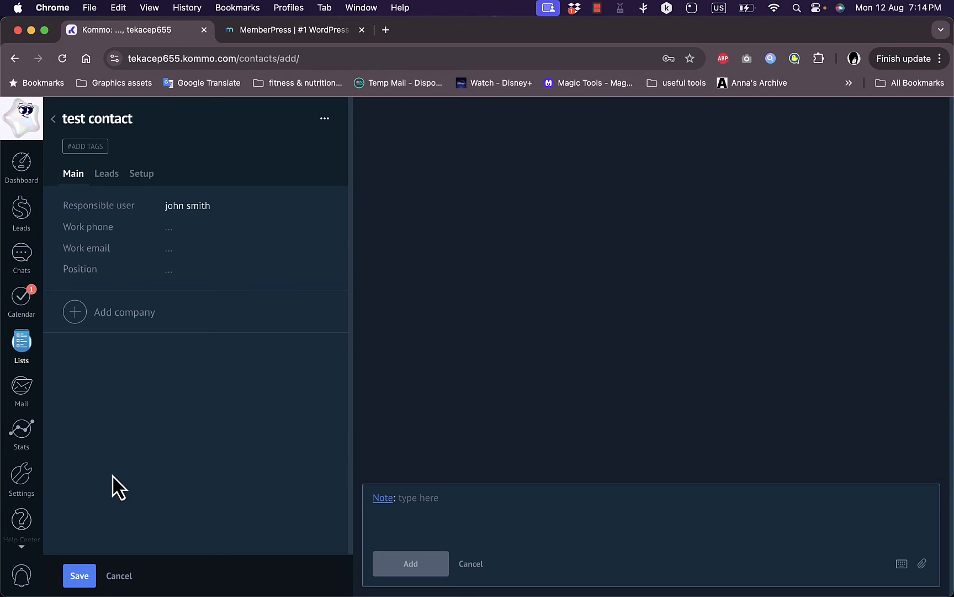
click(79, 577)
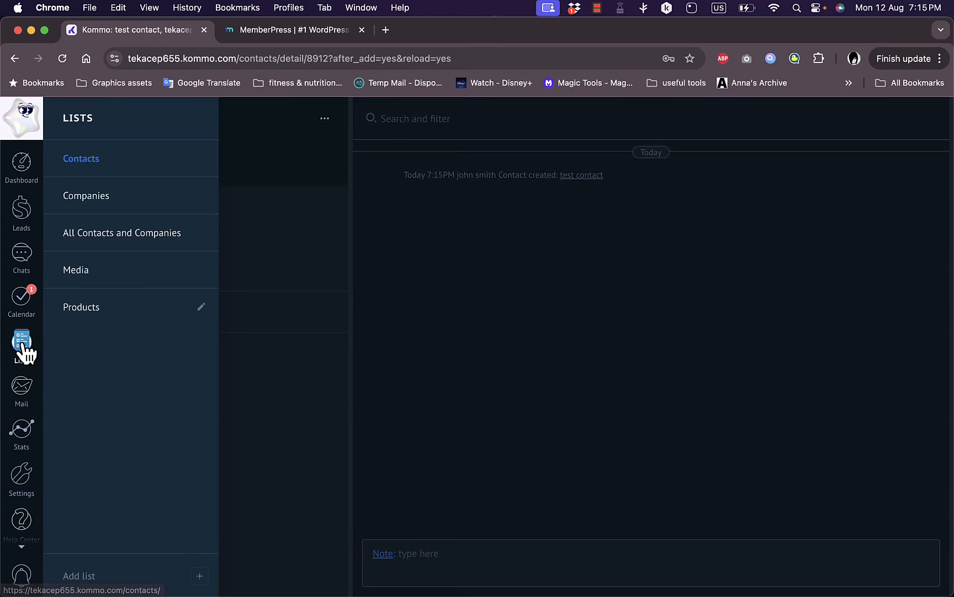
Open 'test contact' from the Contacts list and view its leads and media tabs
click(86, 165)
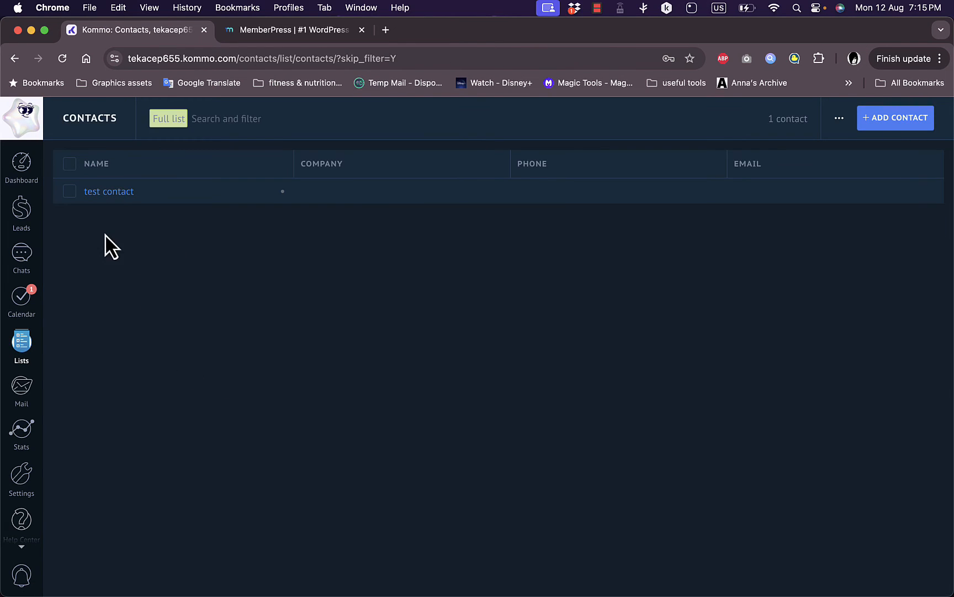
click(107, 193)
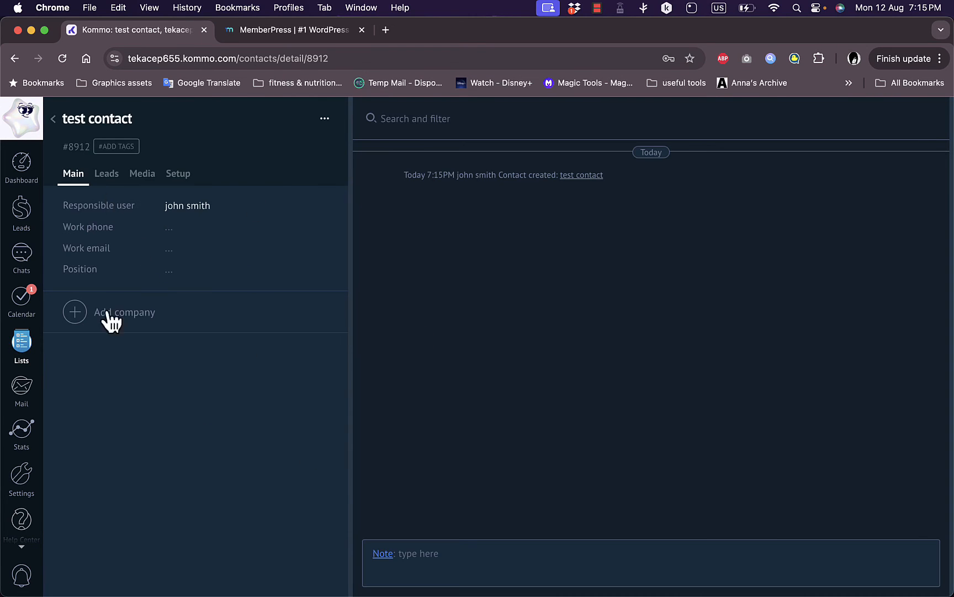
click(106, 174)
click(153, 175)
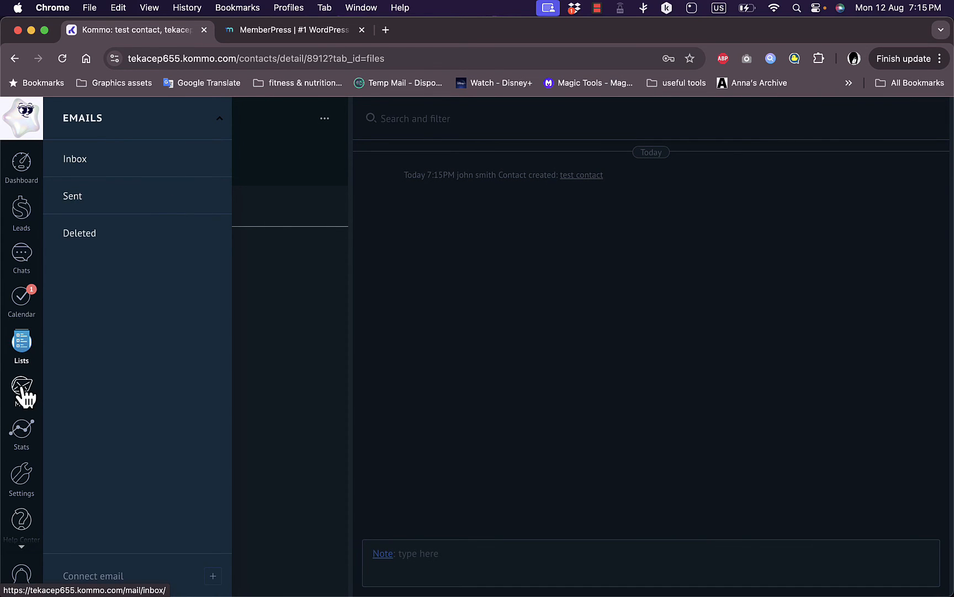
Open the Mail inbox settings with email accounts, templates and signatures, then show the mail folders
click(24, 396)
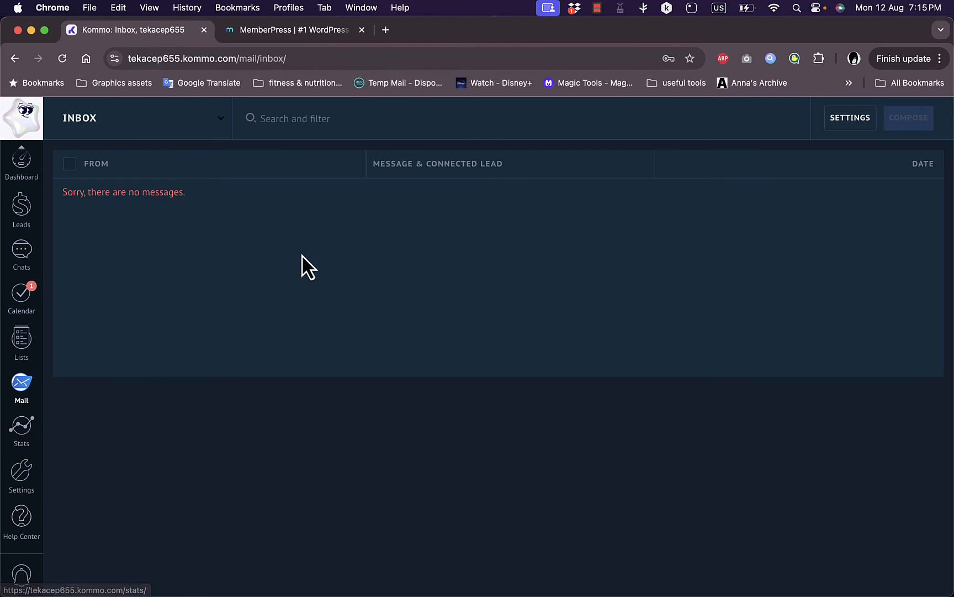
click(864, 121)
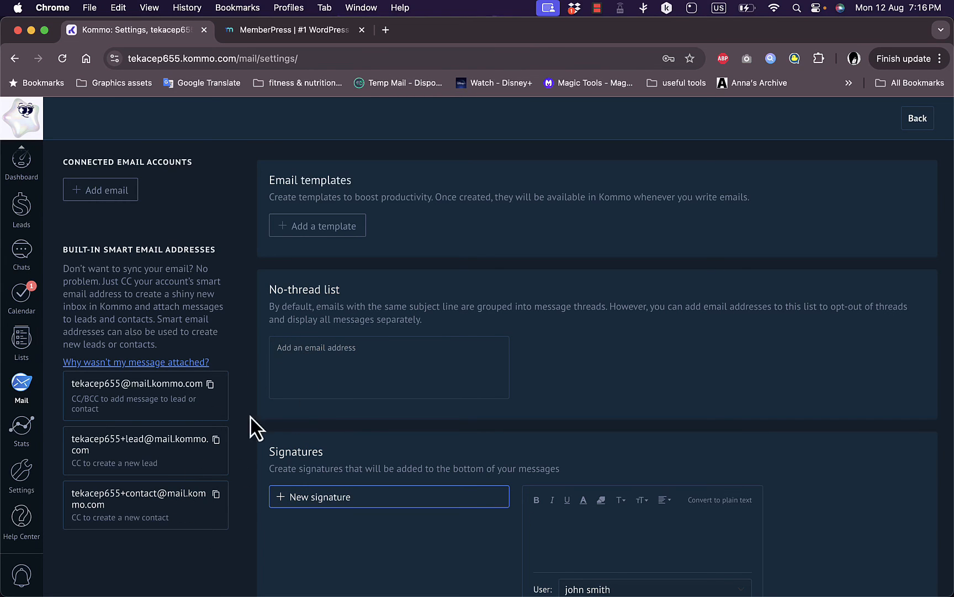
click(23, 404)
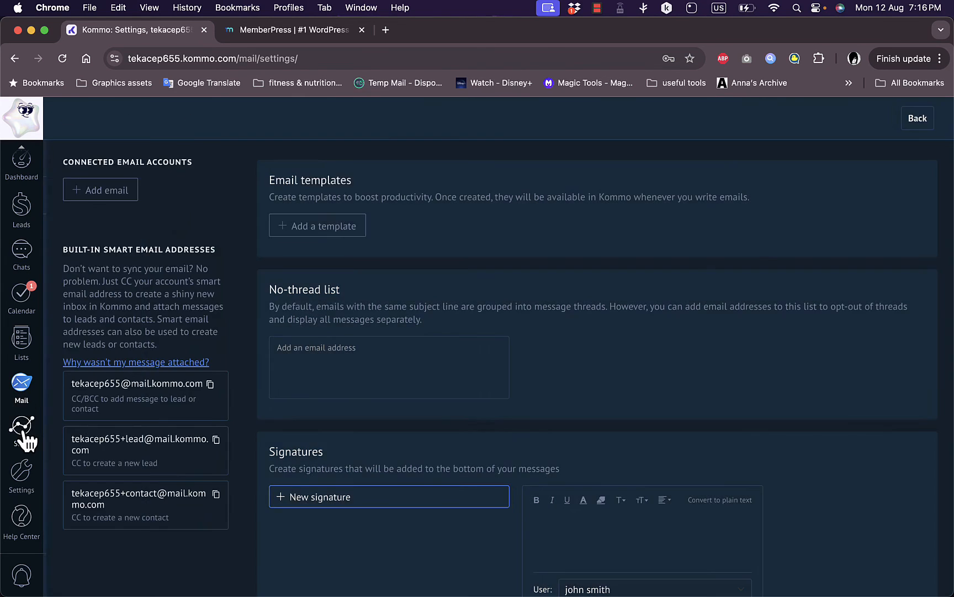
View the Stats analytics reports, then open the Integrations marketplace under Settings
click(24, 432)
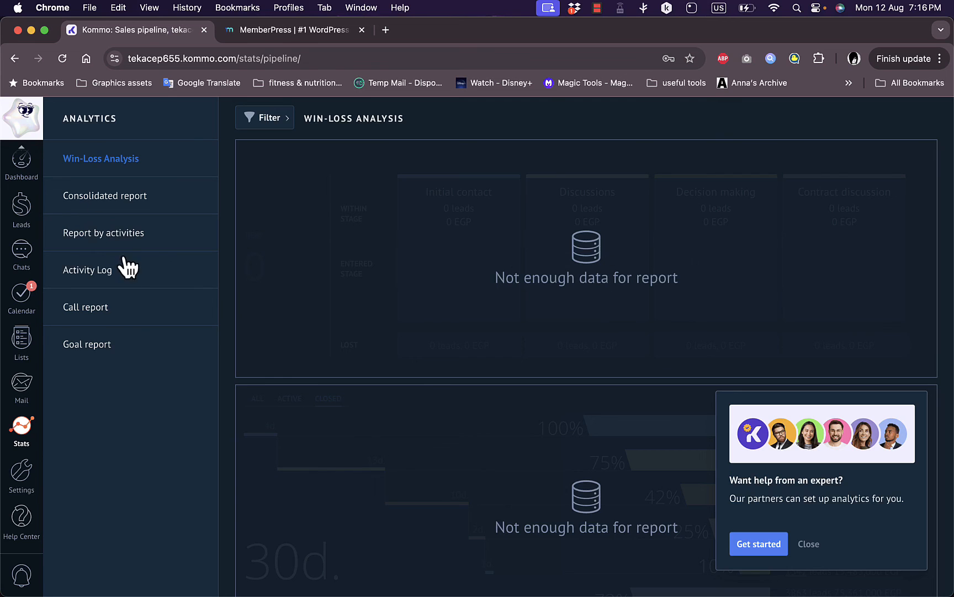
right_click(20, 473)
click(474, 349)
click(21, 476)
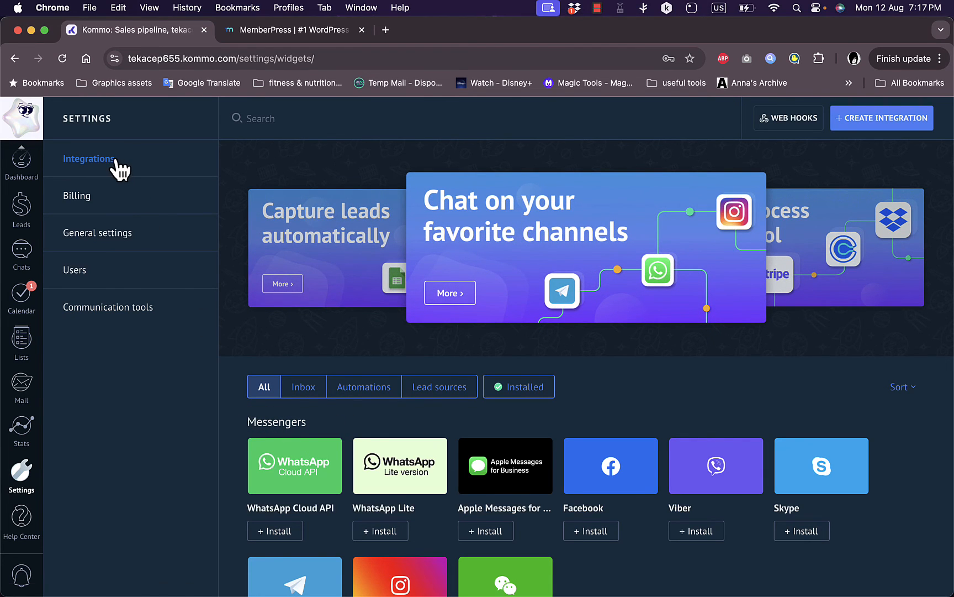
scroll(370, 415, down, 1)
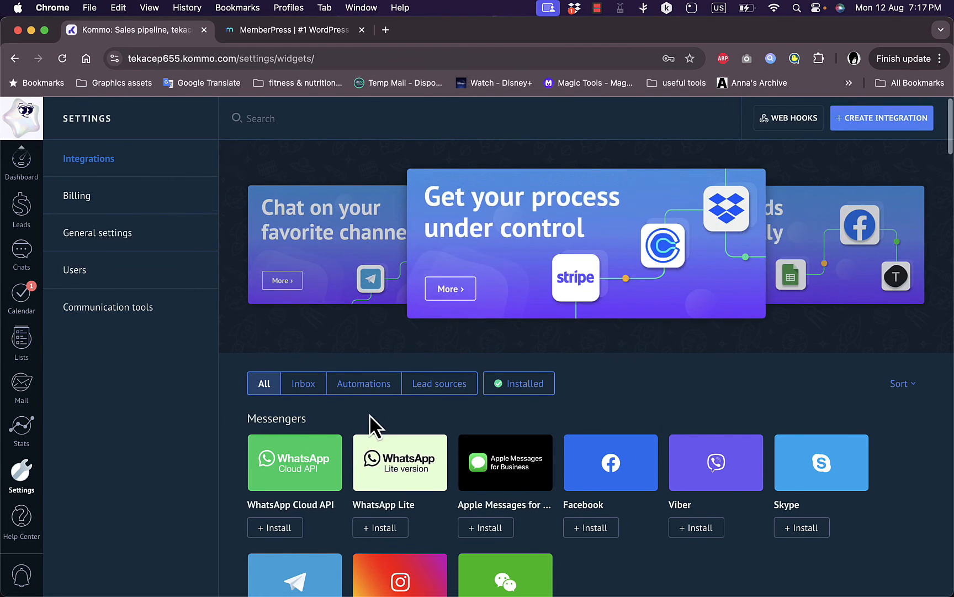
scroll(370, 414, down, 10)
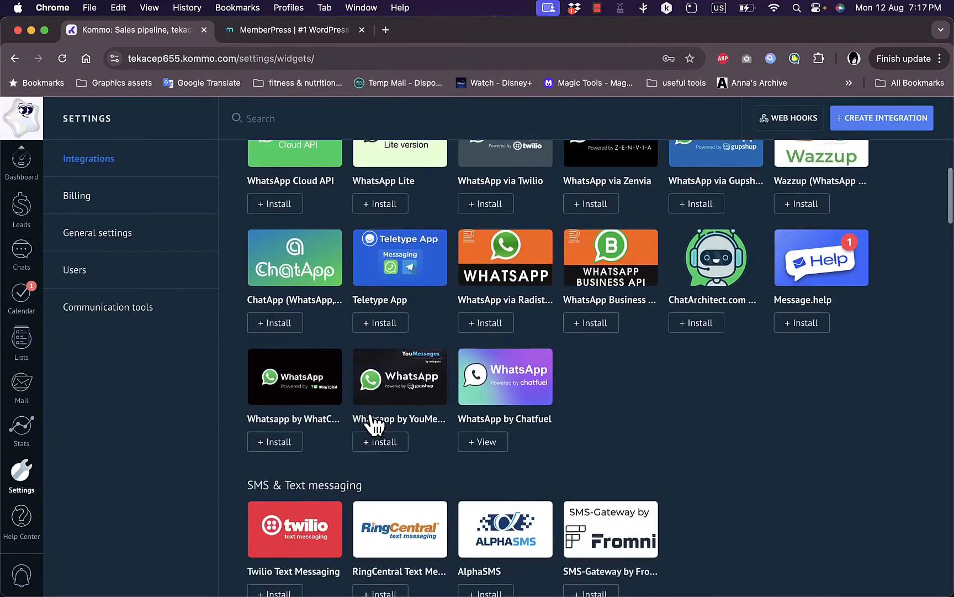
scroll(370, 415, down, 5)
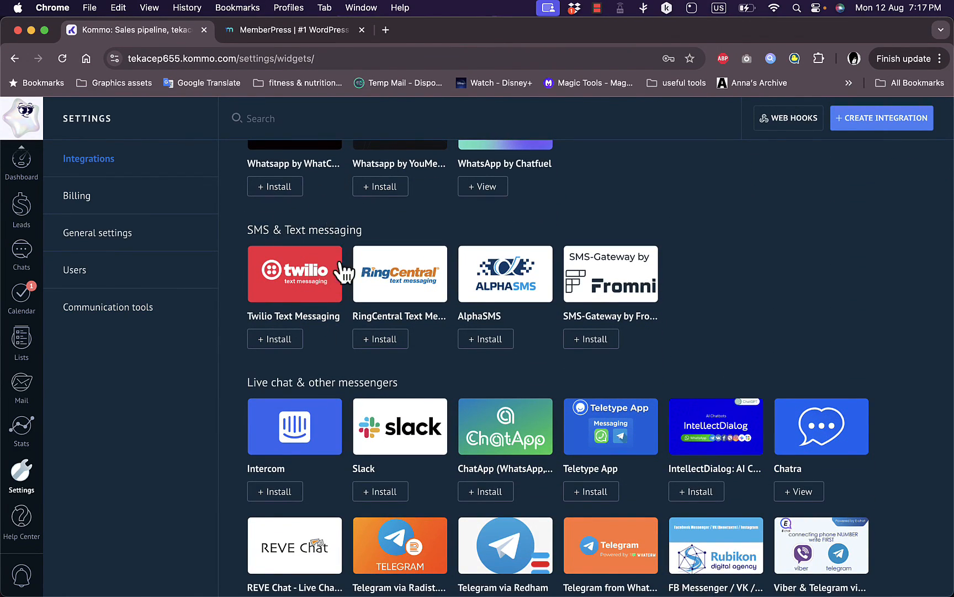
scroll(474, 433, down, 10)
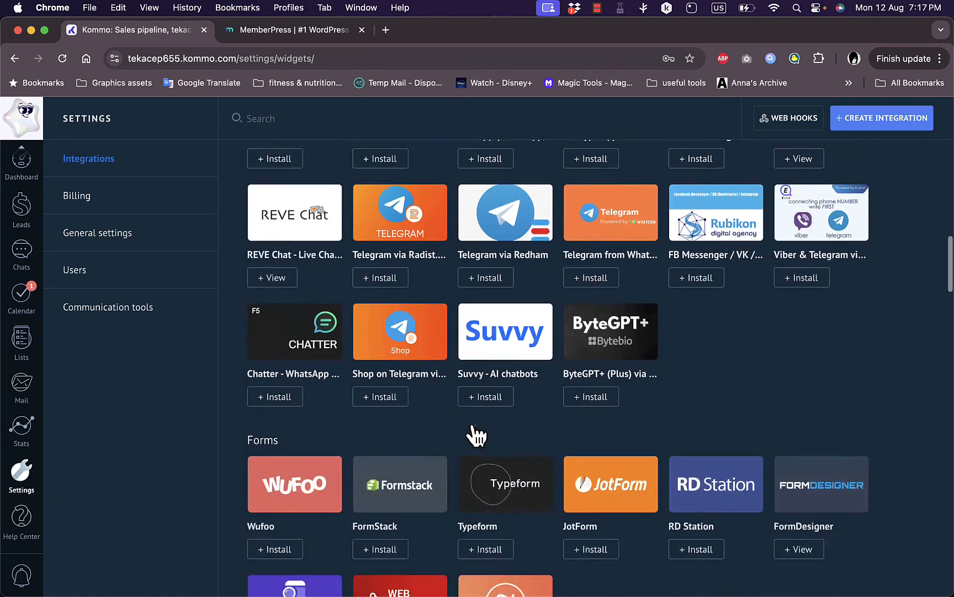
scroll(474, 434, up, 4)
scroll(455, 420, down, 1)
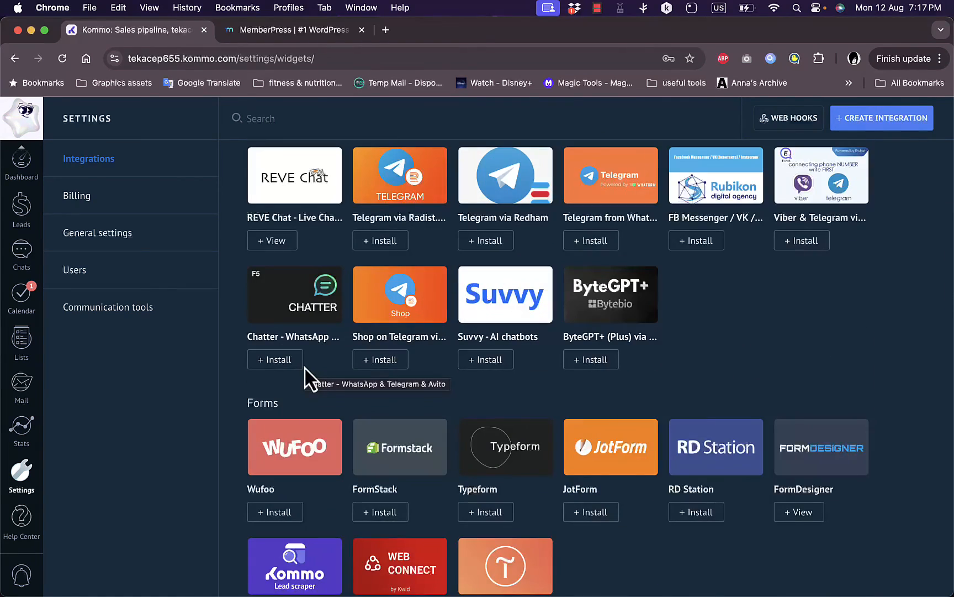
scroll(283, 406, down, 7)
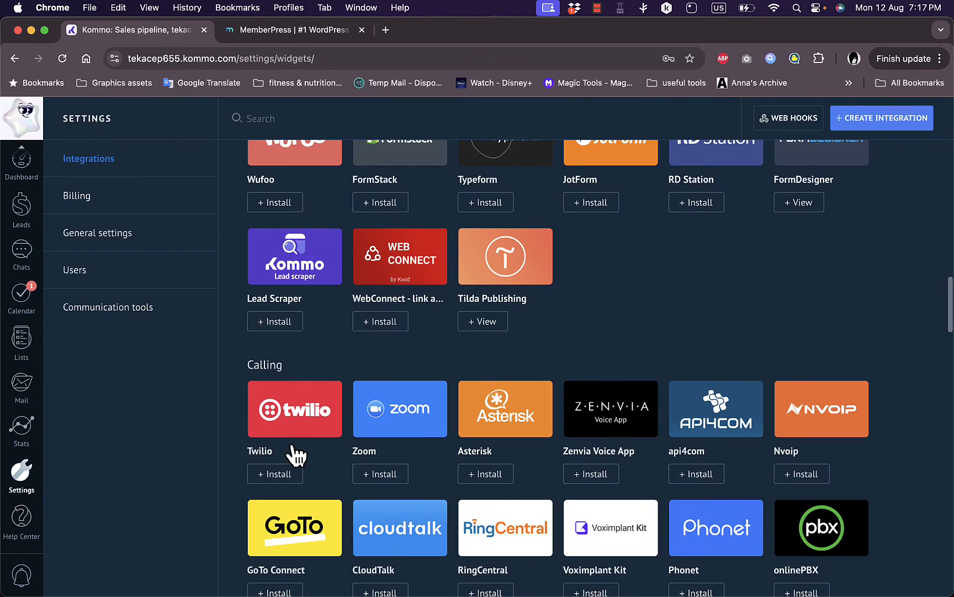
scroll(295, 454, down, 2)
scroll(295, 454, down, 1)
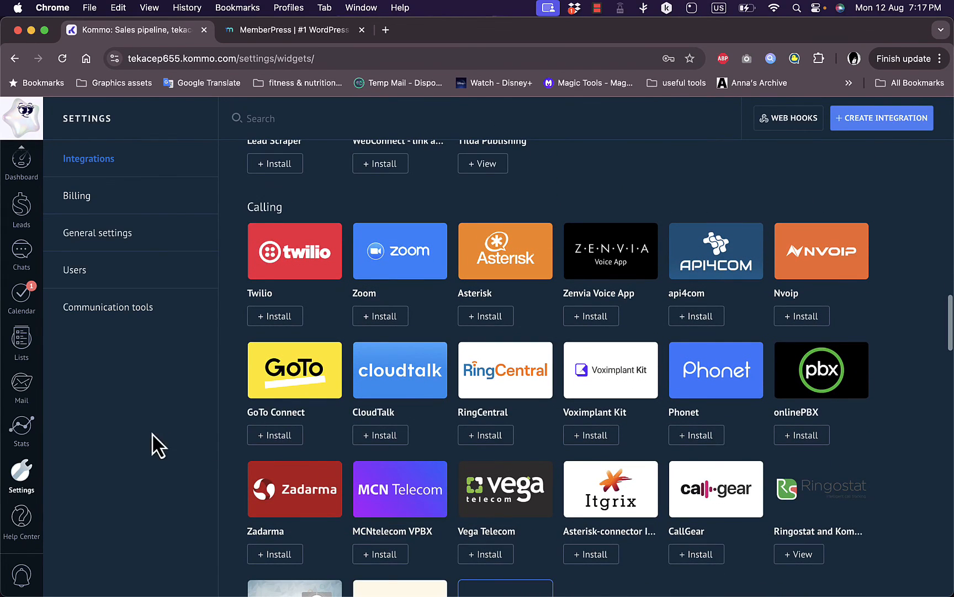
On the Billing page, choose the 2-year licence period totalling $450 USD
click(73, 202)
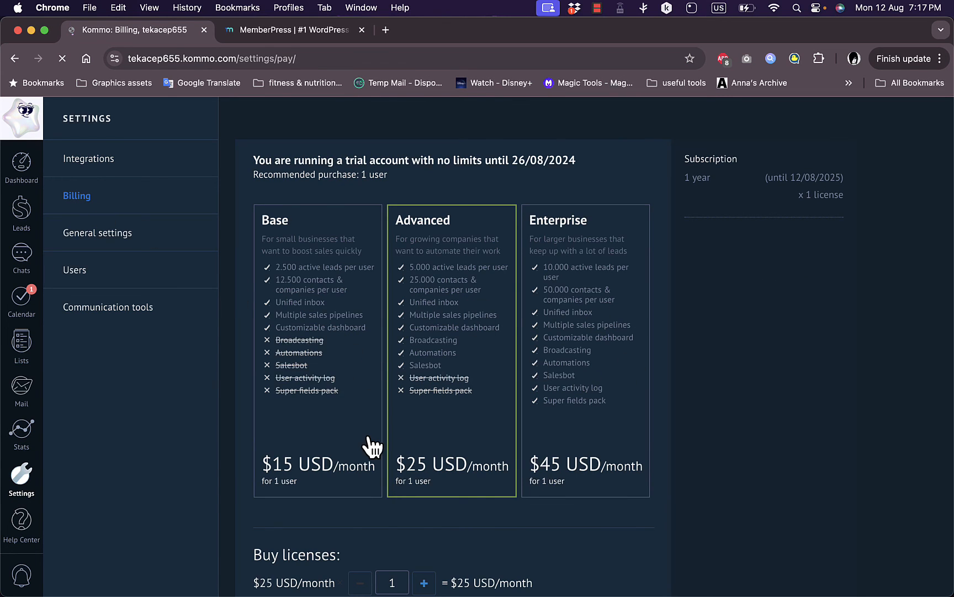
scroll(373, 446, down, 5)
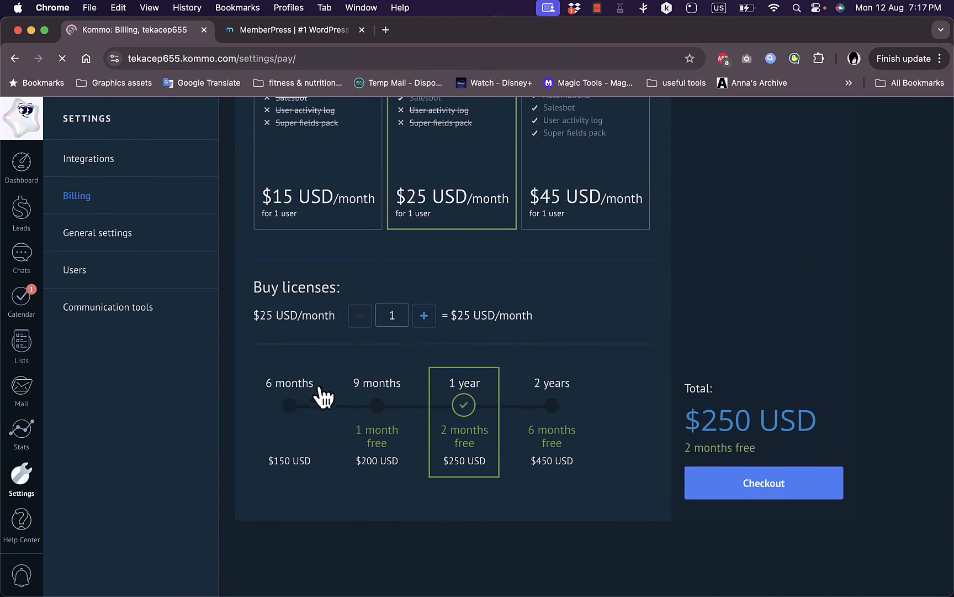
click(552, 406)
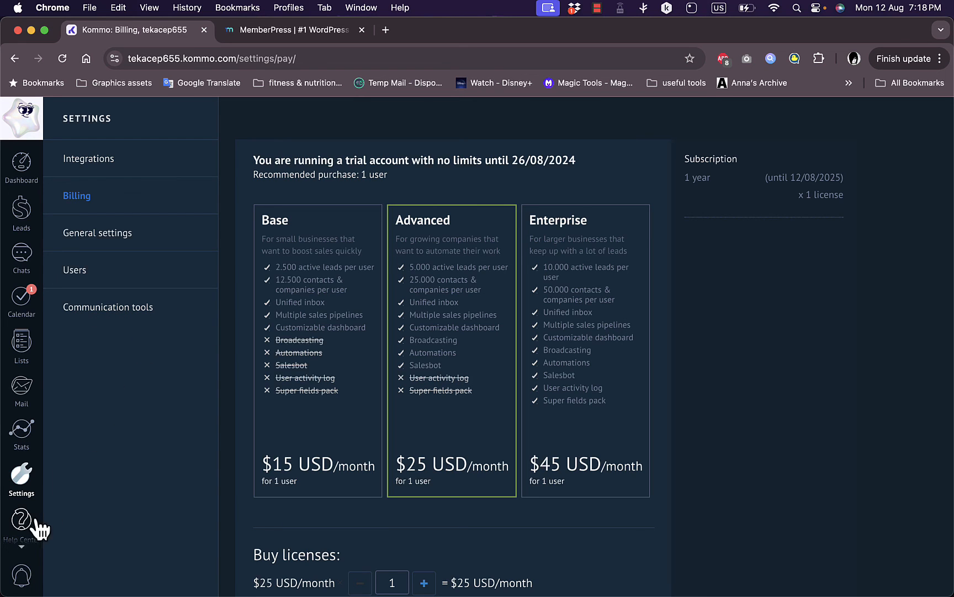
scroll(24, 528, down, 1)
scroll(24, 527, up, 1)
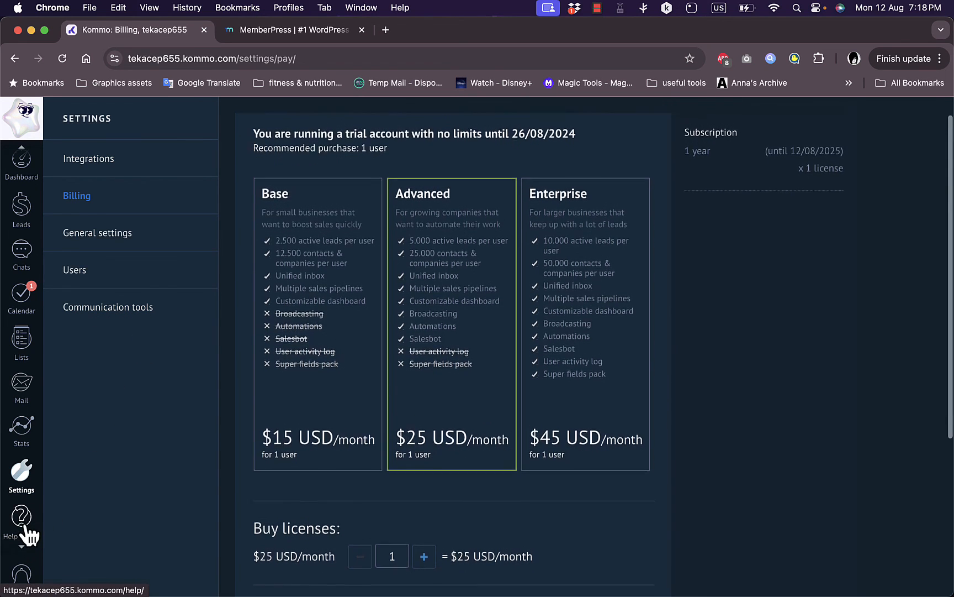